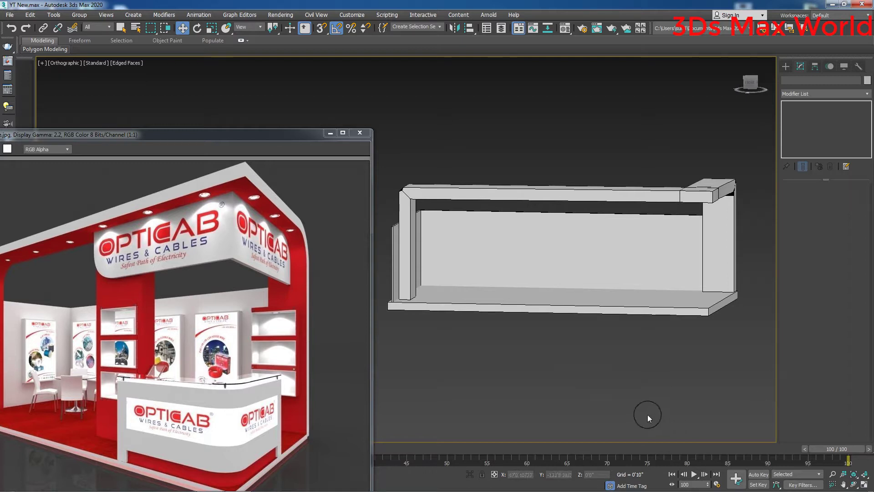
# Switch to the Front view and zoom out to frame the whole booth model
pyautogui.press('f')
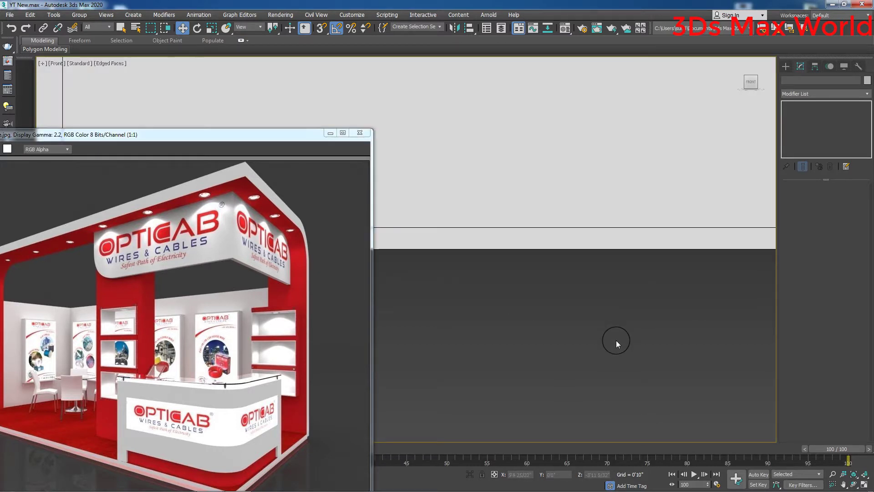
pyautogui.scroll(-5, 617, 340)
# Draw a rectangle across the top of the header and convert it to an editable spline
pyautogui.click(784, 69)
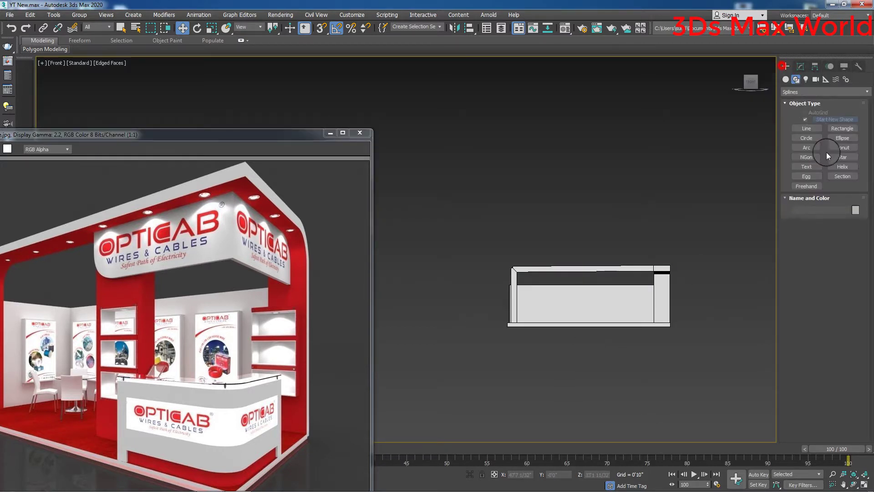
pyautogui.click(834, 131)
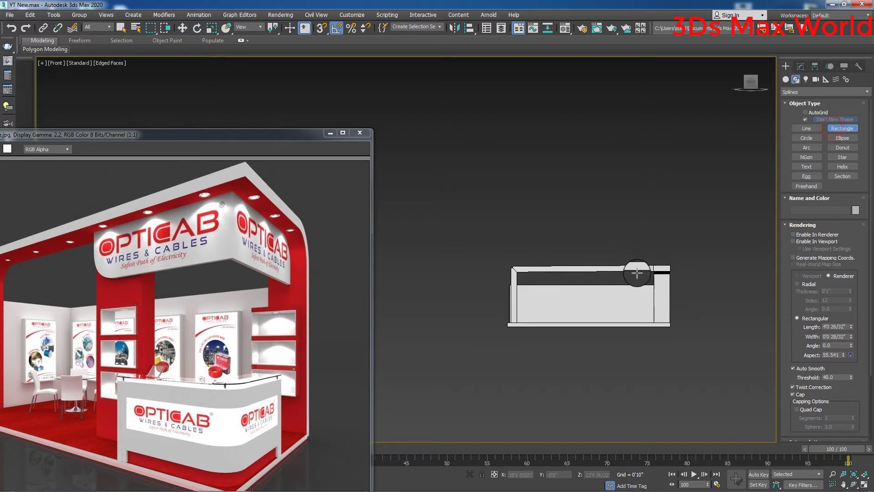
pyautogui.moveTo(616, 272); pyautogui.dragTo(669, 285)
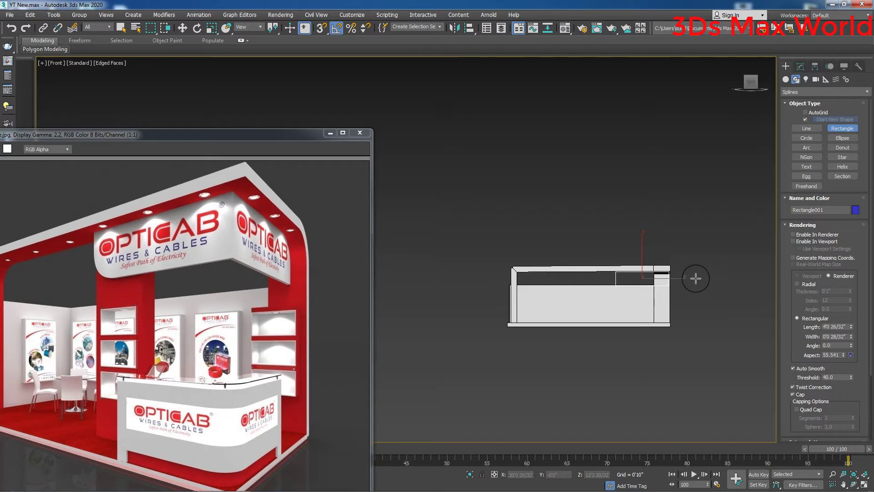
pyautogui.press('w')
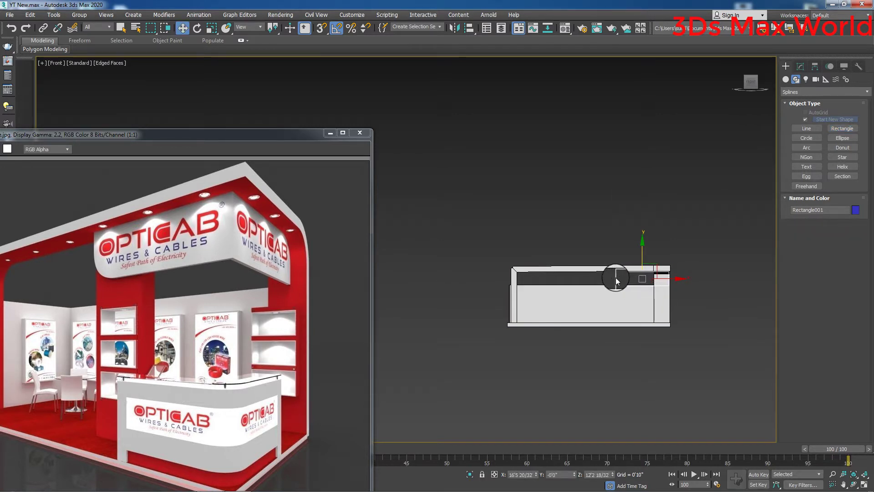
pyautogui.rightClick(615, 277)
pyautogui.moveTo(660, 425)
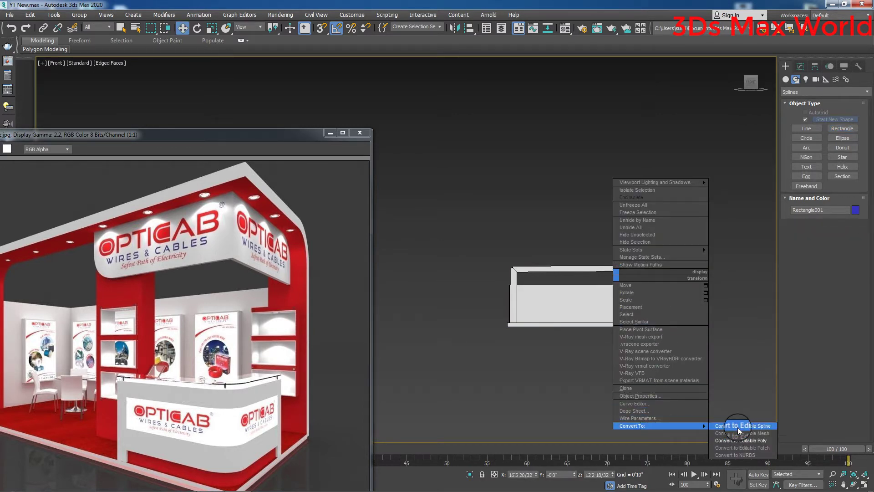
pyautogui.click(742, 426)
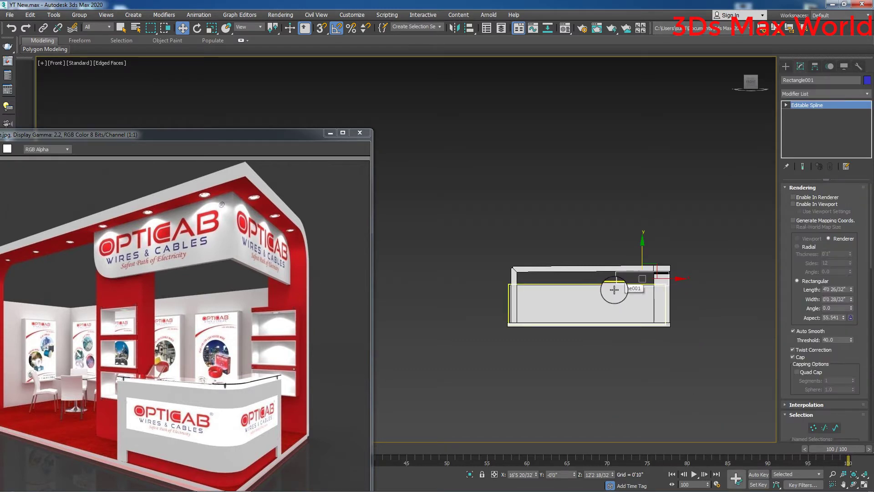
# Fillet one corner vertex of the rectangle into a curve
pyautogui.press('1')
pyautogui.moveTo(604, 282); pyautogui.dragTo(631, 306)
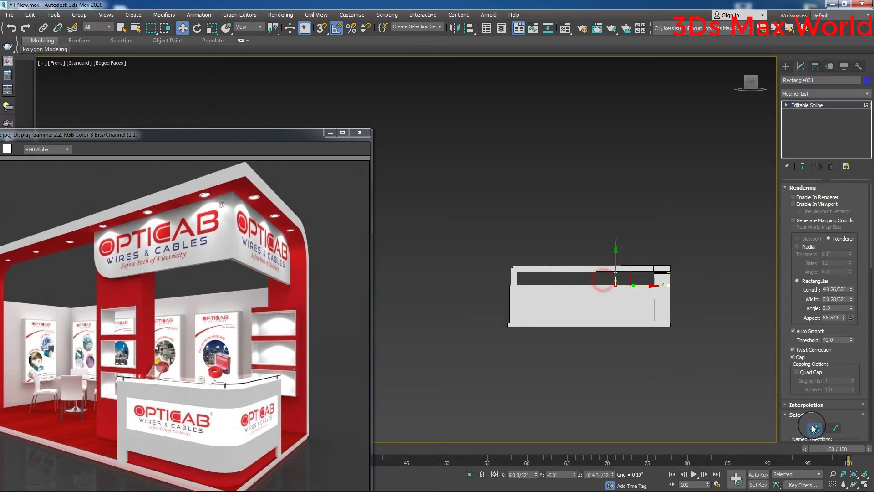
pyautogui.scroll(-3, 797, 418)
pyautogui.scroll(-3, 798, 417)
pyautogui.scroll(-3, 798, 416)
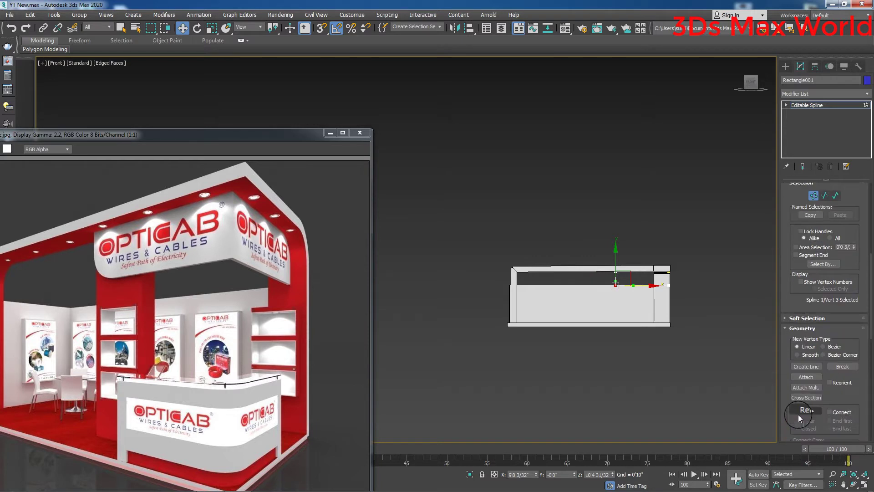
pyautogui.scroll(-3, 799, 414)
pyautogui.scroll(-3, 799, 414)
pyautogui.scroll(-1, 799, 414)
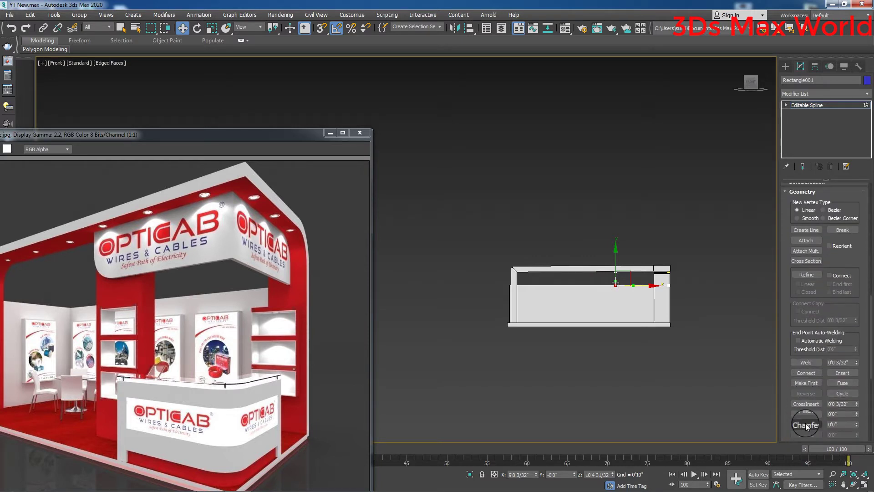
pyautogui.click(806, 414)
pyautogui.moveTo(616, 284); pyautogui.dragTo(617, 280)
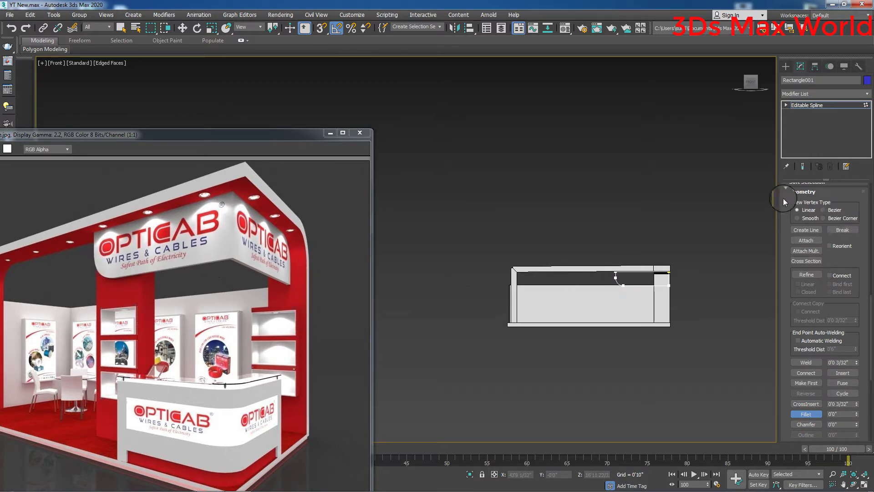
pyautogui.click(811, 94)
# Apply an Extrude modifier with a 3-inch Amount to the rounded rectangle
pyautogui.write('xtru')
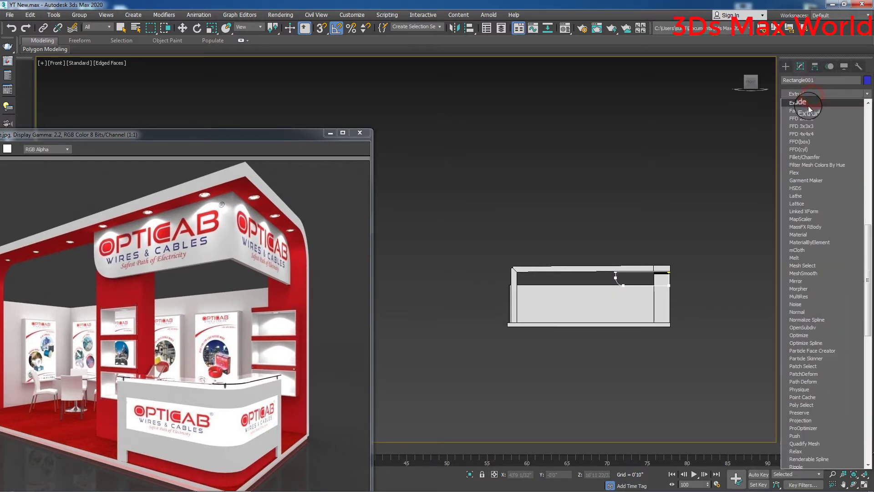
pyautogui.click(812, 102)
pyautogui.moveTo(657, 296)
pyautogui.keyDown('alt'); pyautogui.mouseDown(button='middle')
pyautogui.moveTo(584, 318)
pyautogui.moveTo(586, 273)
pyautogui.mouseUp(button='middle'); pyautogui.keyUp('alt')
pyautogui.scroll(5, 588, 260)
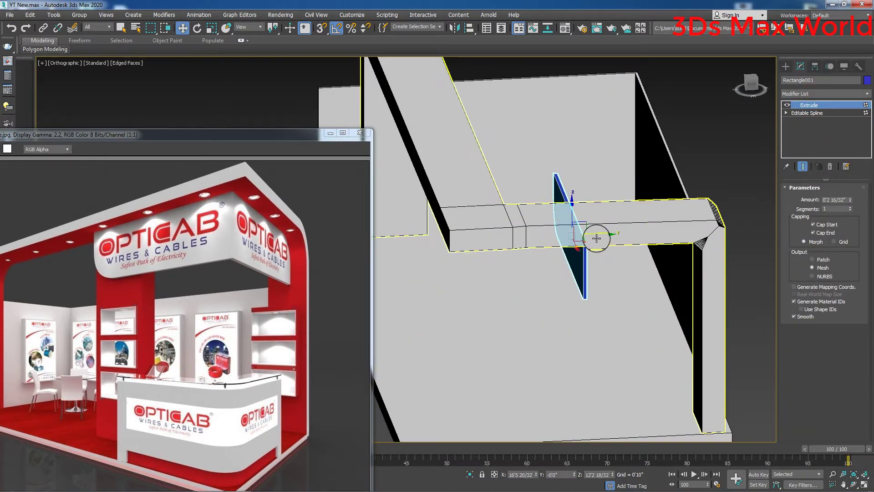
pyautogui.write('3')
pyautogui.press('Return')
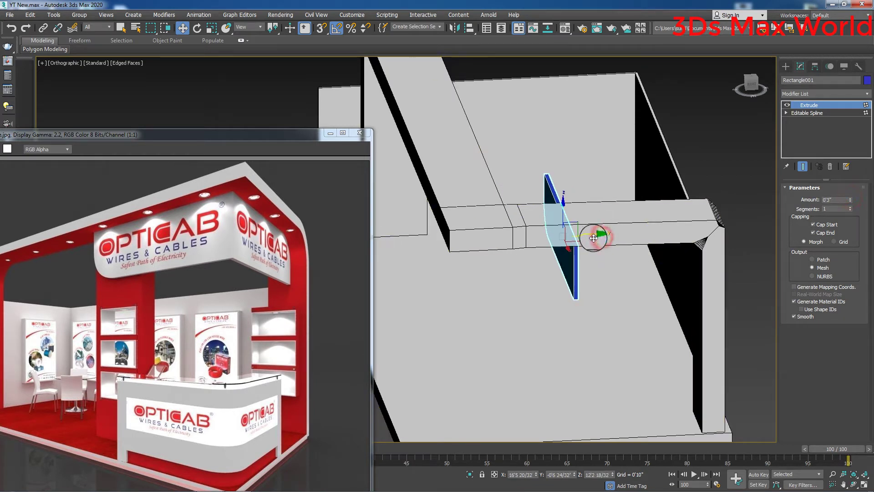
# In Top view, move the panel down along Y to -6'2 24/32"
pyautogui.press('t')
pyautogui.scroll(-3, 616, 292)
pyautogui.moveTo(654, 267); pyautogui.dragTo(652, 301)
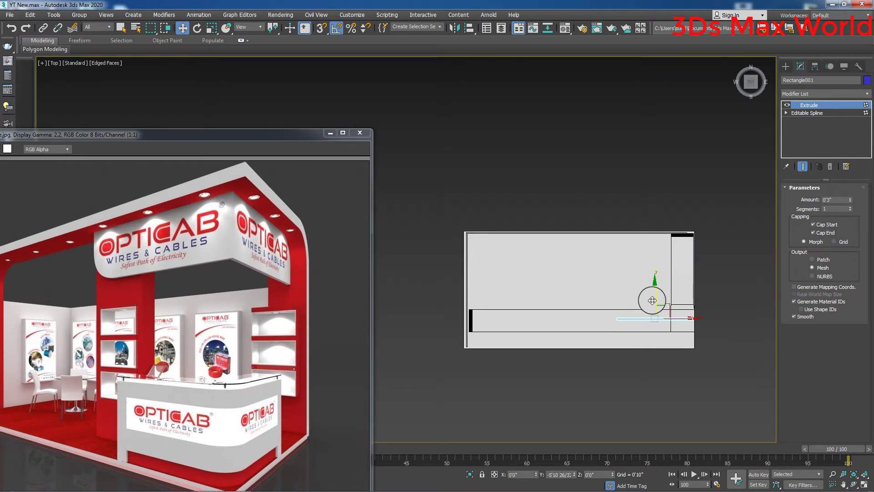
pyautogui.moveTo(653, 300); pyautogui.dragTo(653, 303)
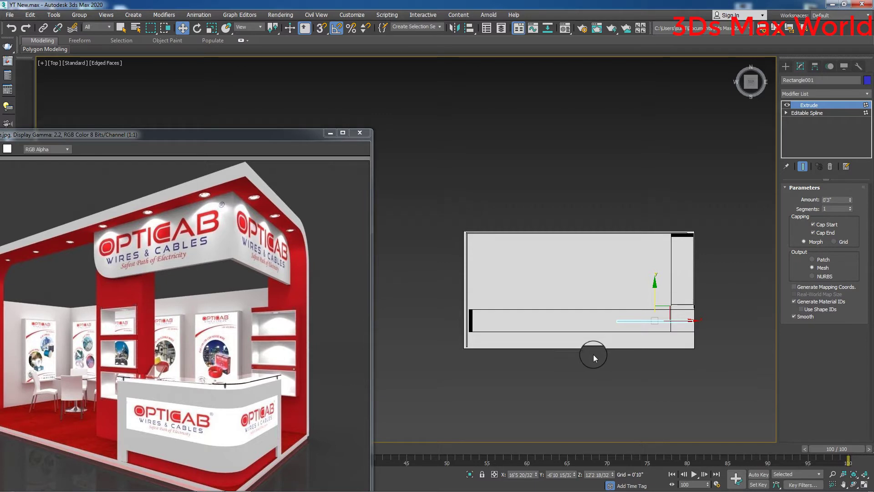
# Isolate the extruded panel, reframe the view around it and select it
pyautogui.hotkey('ctrl', 'z')
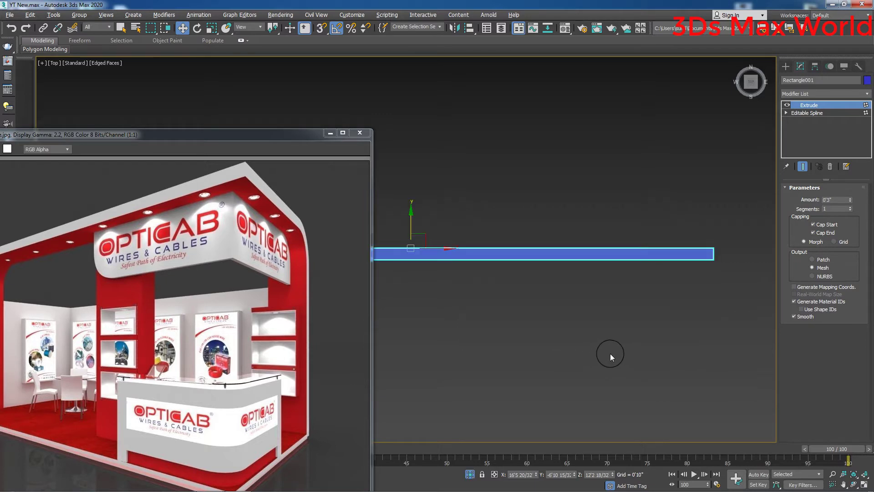
pyautogui.click(650, 304)
pyautogui.keyDown('alt'); pyautogui.moveTo(621, 313); pyautogui.dragTo(624, 294, button='middle'); pyautogui.keyUp('alt')
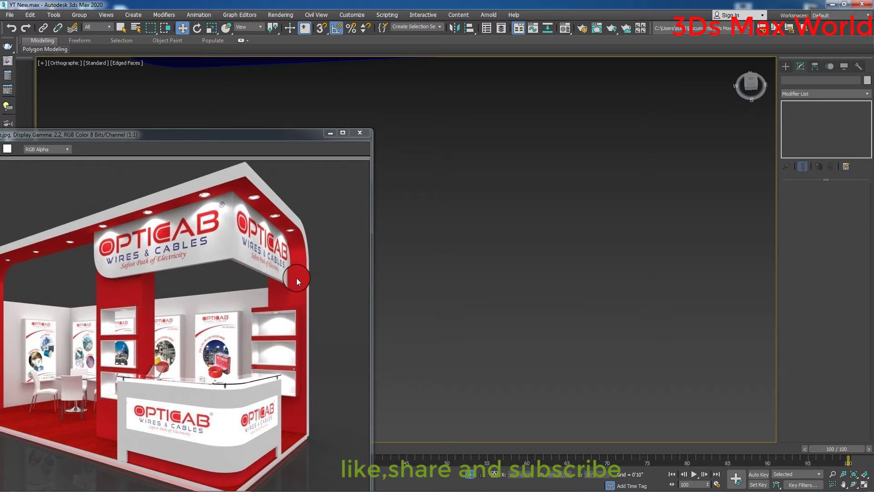
pyautogui.scroll(-5, 431, 302)
pyautogui.moveTo(453, 270); pyautogui.dragTo(635, 287, button='middle')
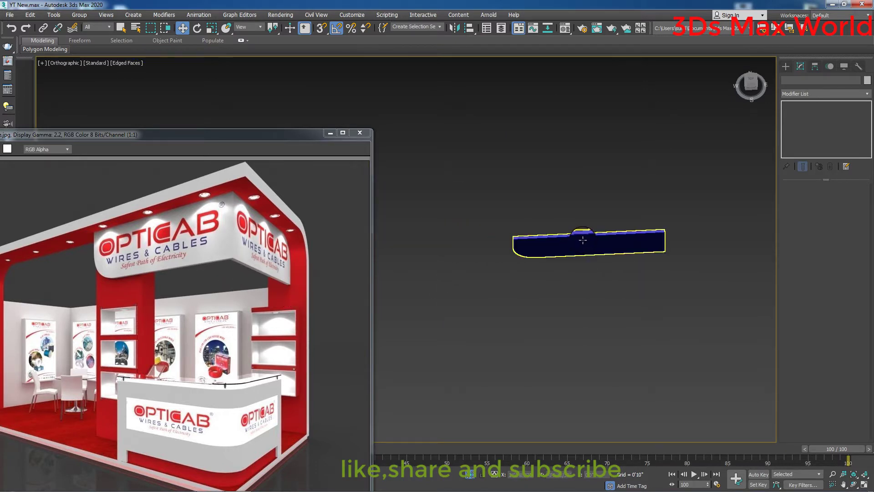
pyautogui.click(583, 240)
# Convert the panel to an Editable Poly and select its four long edges
pyautogui.rightClick(662, 241)
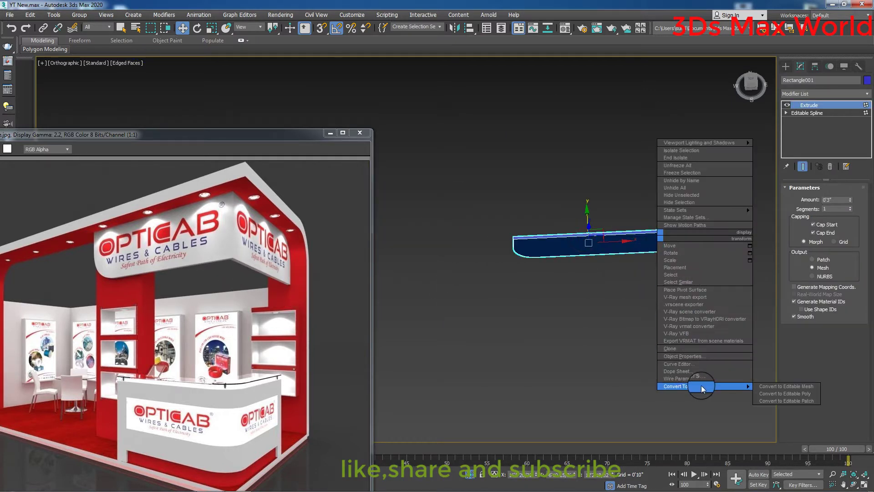
pyautogui.click(781, 394)
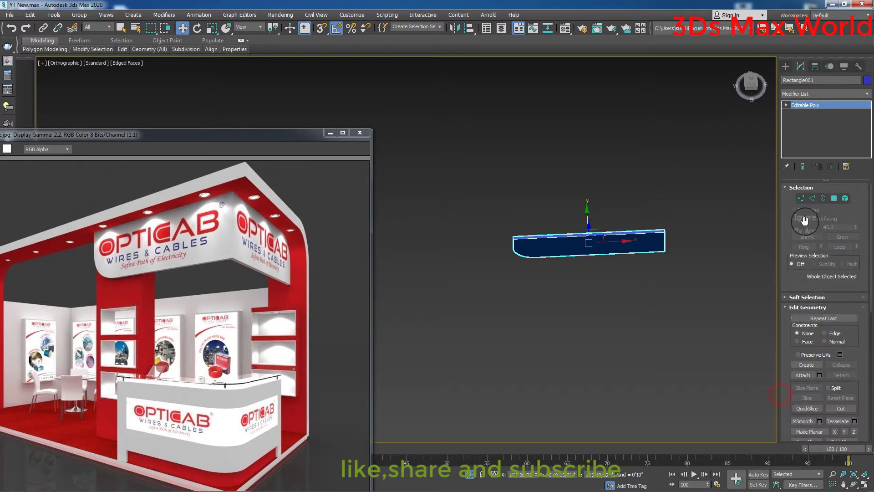
pyautogui.click(812, 199)
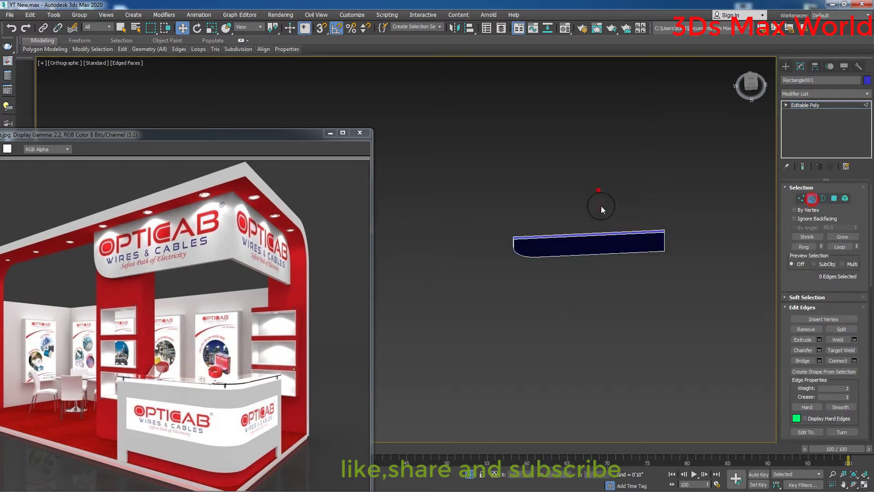
pyautogui.moveTo(604, 322); pyautogui.dragTo(605, 323)
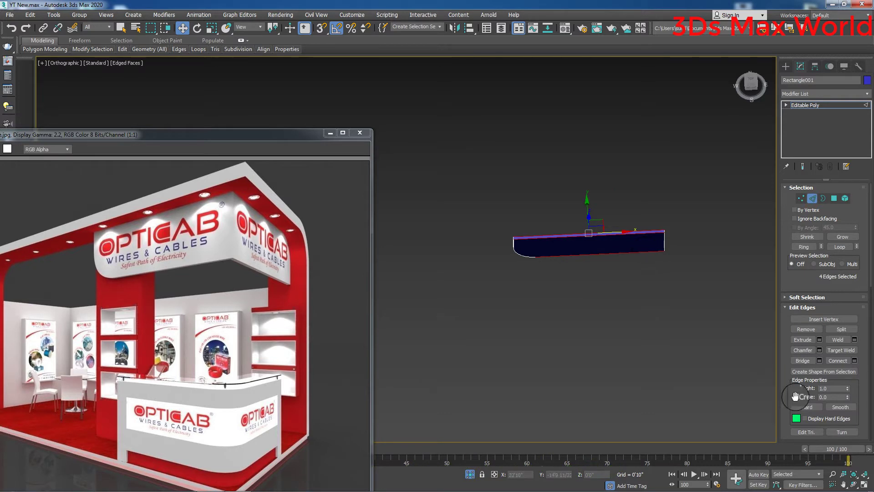
# Connect the long edges with one new edge loop, pinch 0, slid toward the right end
pyautogui.click(854, 361)
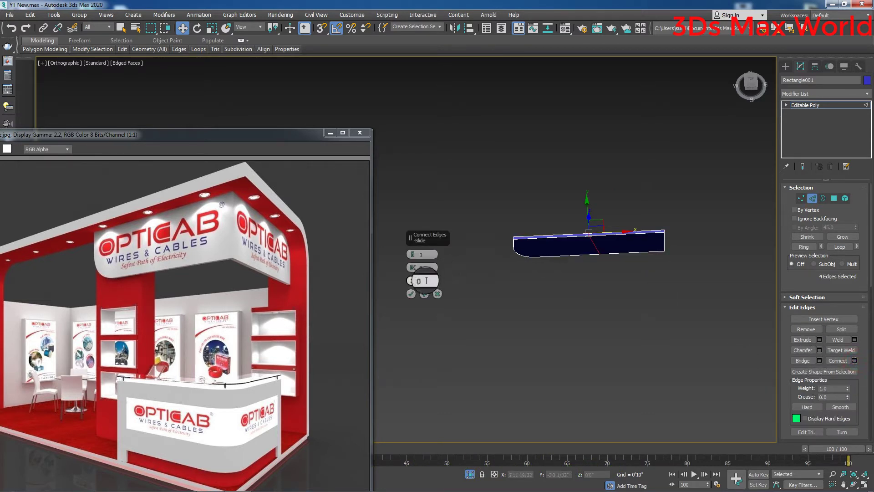
pyautogui.click(412, 256)
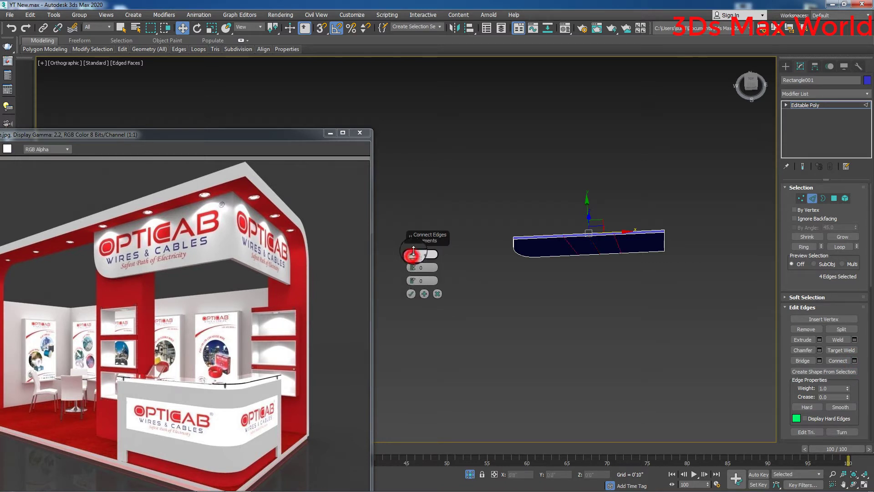
pyautogui.click(413, 257)
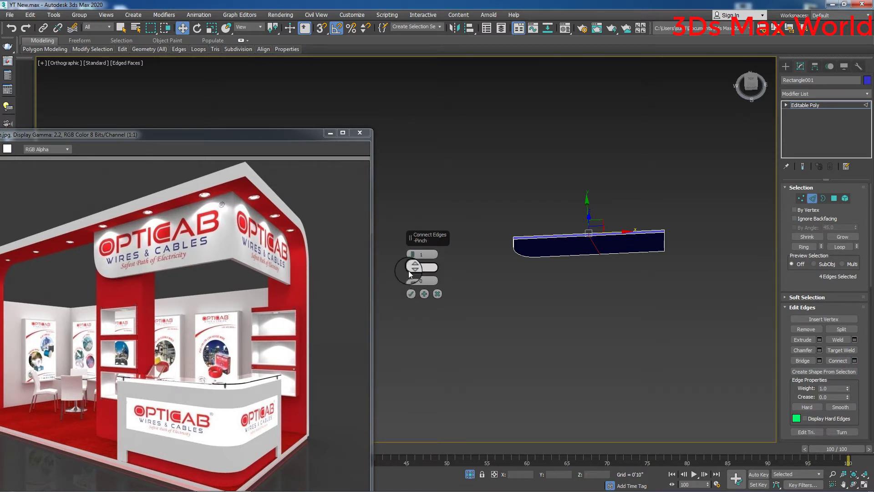
pyautogui.moveTo(413, 278); pyautogui.dragTo(414, 249)
pyautogui.doubleClick(431, 267)
pyautogui.write('0')
pyautogui.click(411, 294)
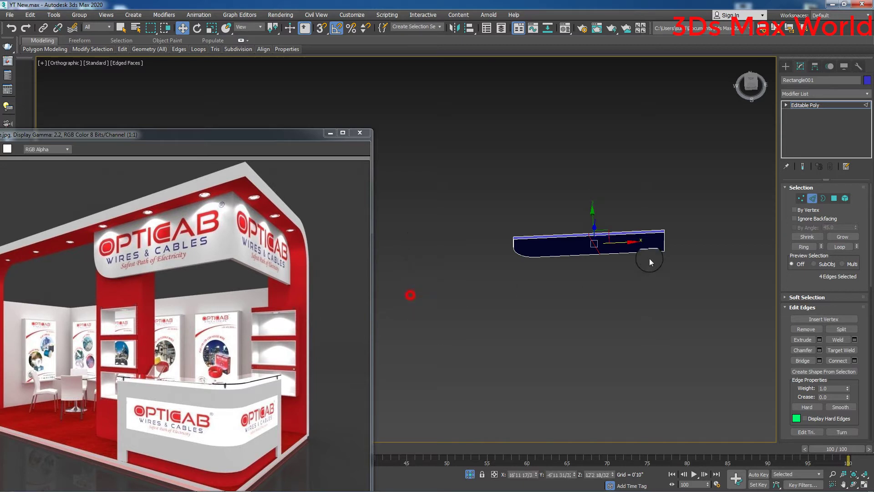
pyautogui.moveTo(616, 249); pyautogui.dragTo(683, 261)
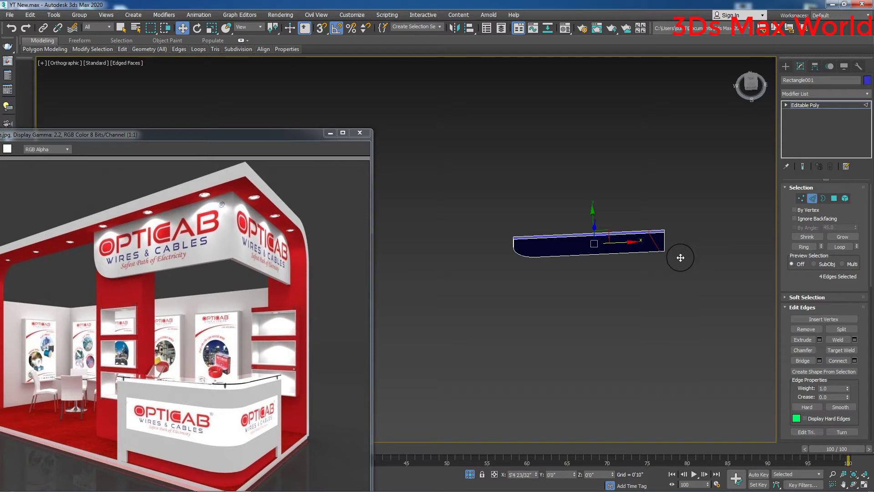
# Scale the selected edges to 52% along X and shift them rightward
pyautogui.scroll(3, 647, 241)
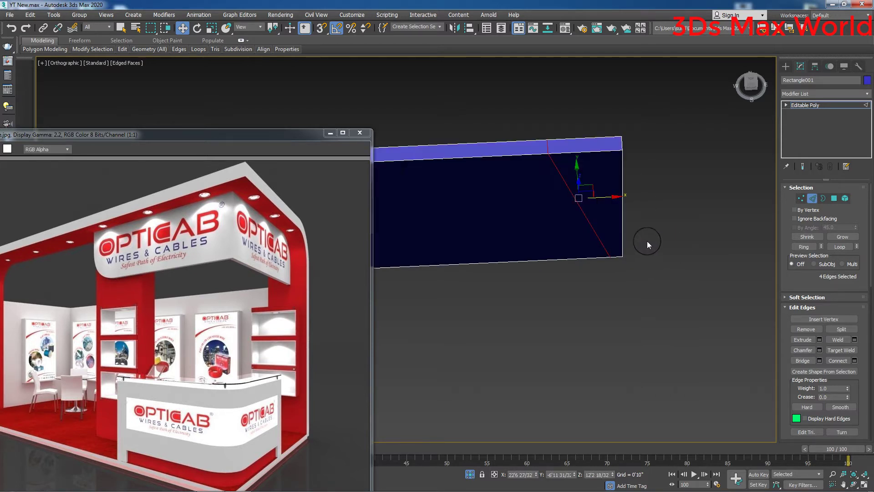
pyautogui.scroll(3, 617, 254)
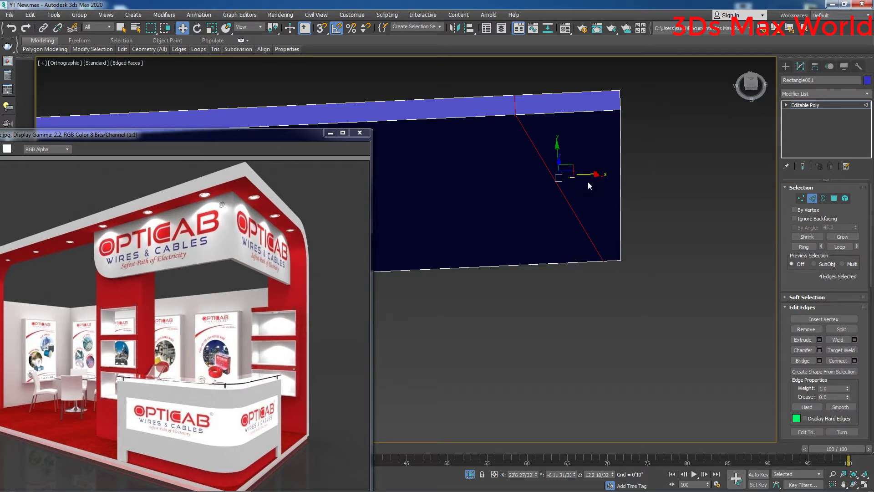
pyautogui.scroll(-3, 608, 268)
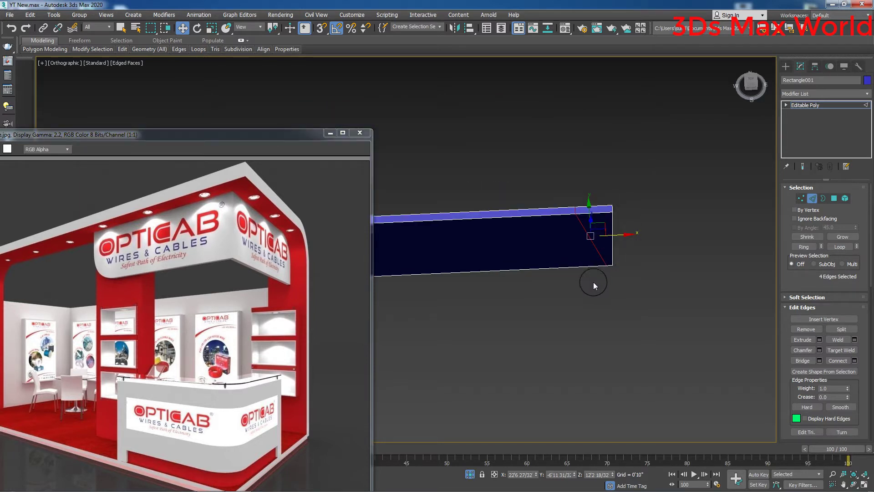
pyautogui.press('r')
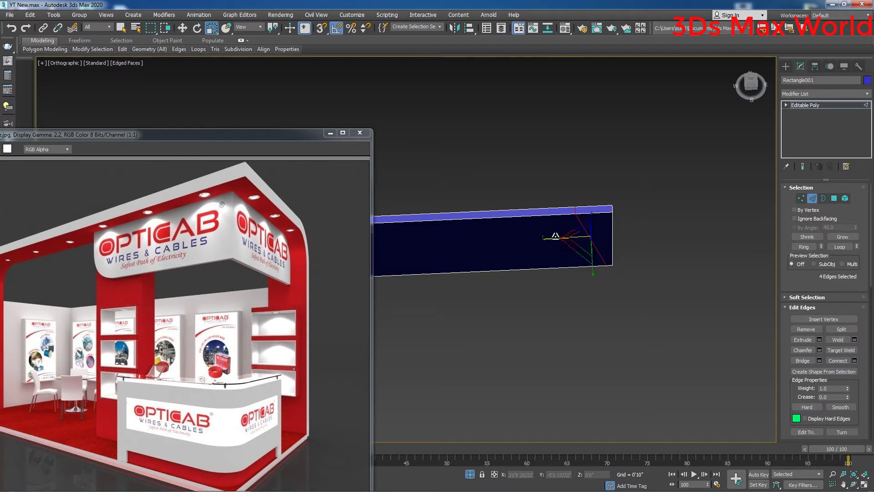
pyautogui.moveTo(552, 238); pyautogui.dragTo(593, 247)
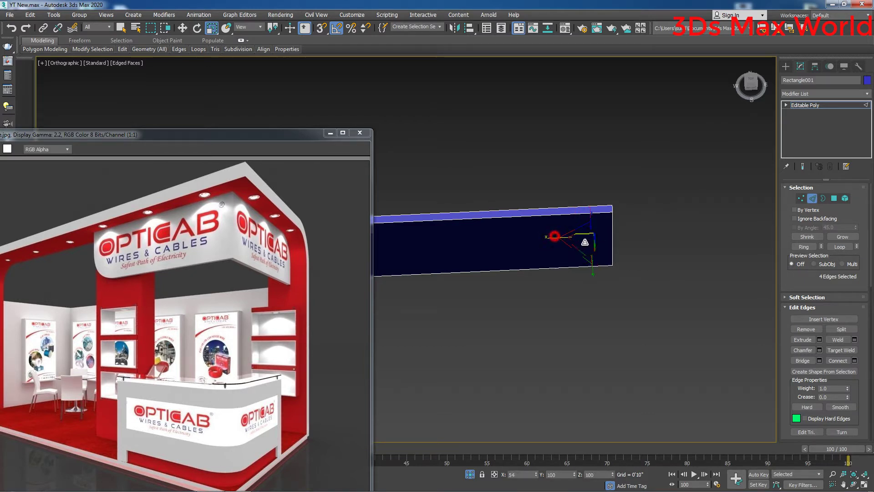
pyautogui.press('w')
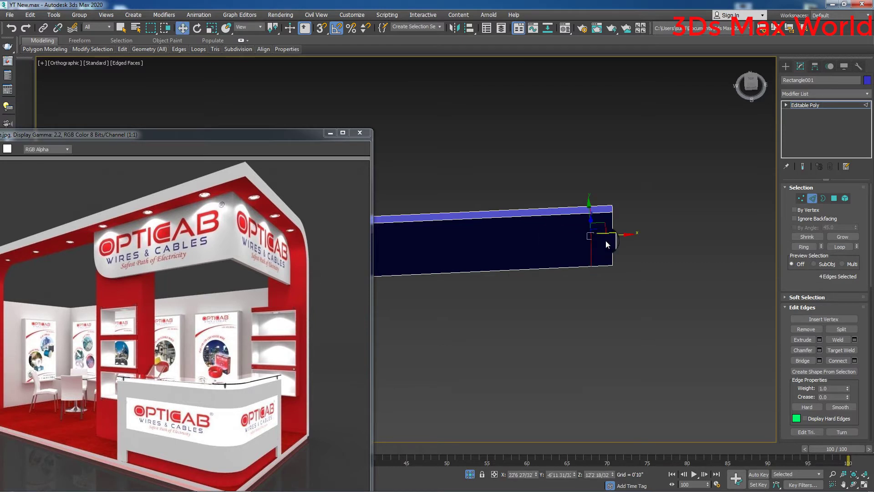
pyautogui.moveTo(616, 236); pyautogui.dragTo(620, 236)
pyautogui.click(813, 198)
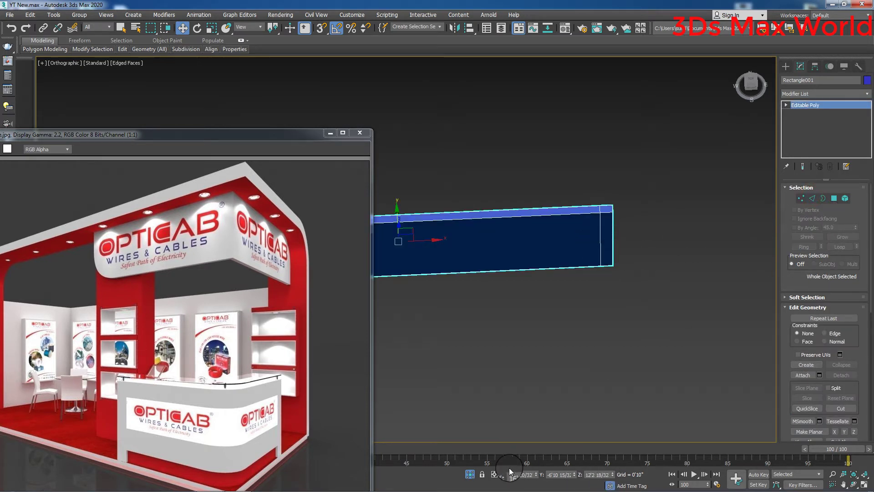
# Bring the rest of the booth back into view and orbit to an angled view of the panel
pyautogui.moveTo(535, 401); pyautogui.dragTo(624, 384, button='middle')
pyautogui.scroll(-3, 624, 384)
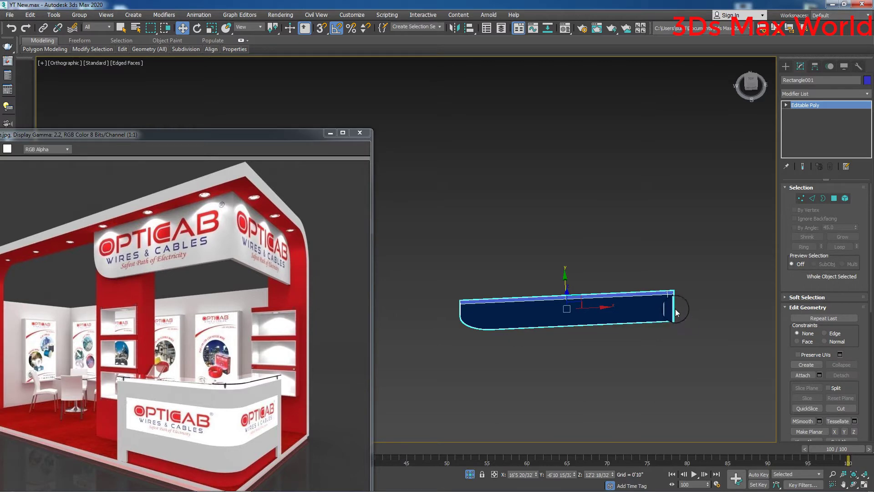
pyautogui.click(470, 474)
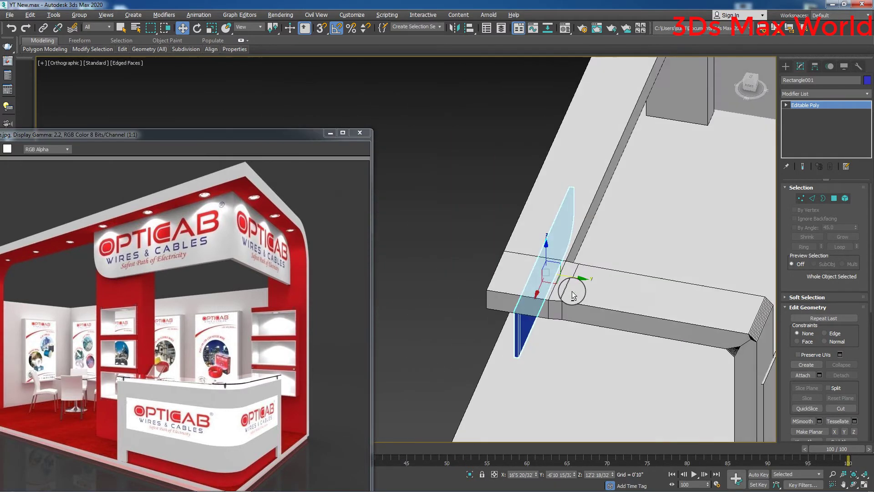
pyautogui.keyDown('alt'); pyautogui.moveTo(686, 344); pyautogui.dragTo(518, 304, button='middle'); pyautogui.keyUp('alt')
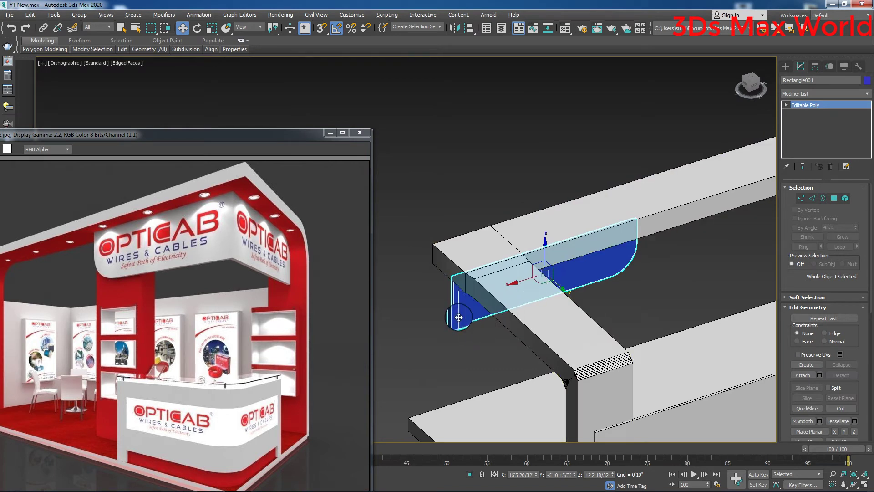
# Extrude the panel's small end polygon about 14'9" into a long block along the front
pyautogui.press('4')
pyautogui.click(459, 310)
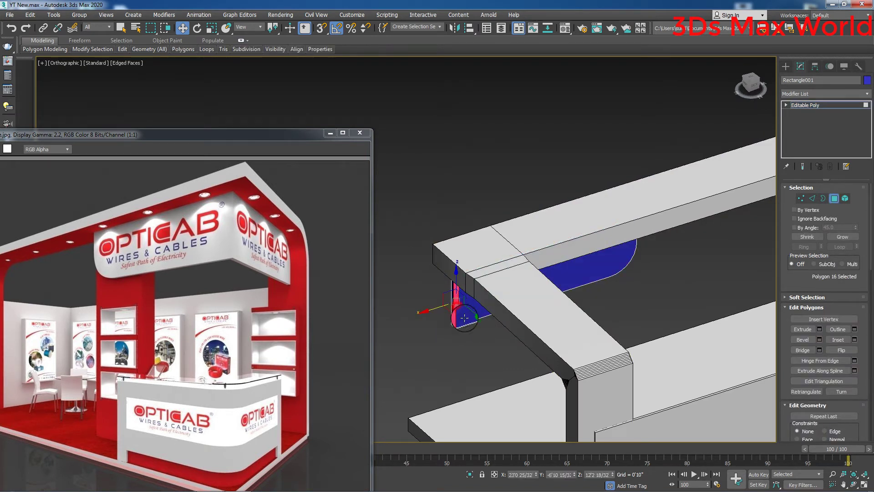
pyautogui.click(819, 328)
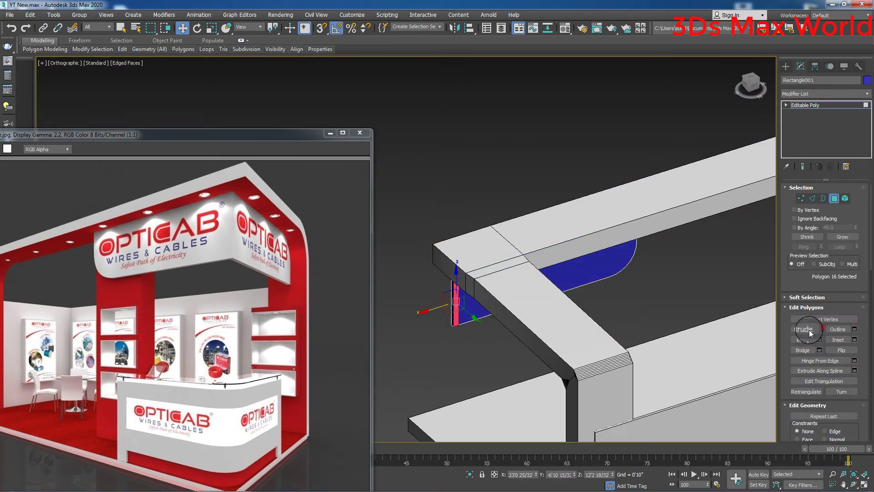
pyautogui.moveTo(596, 379); pyautogui.dragTo(621, 286, button='middle')
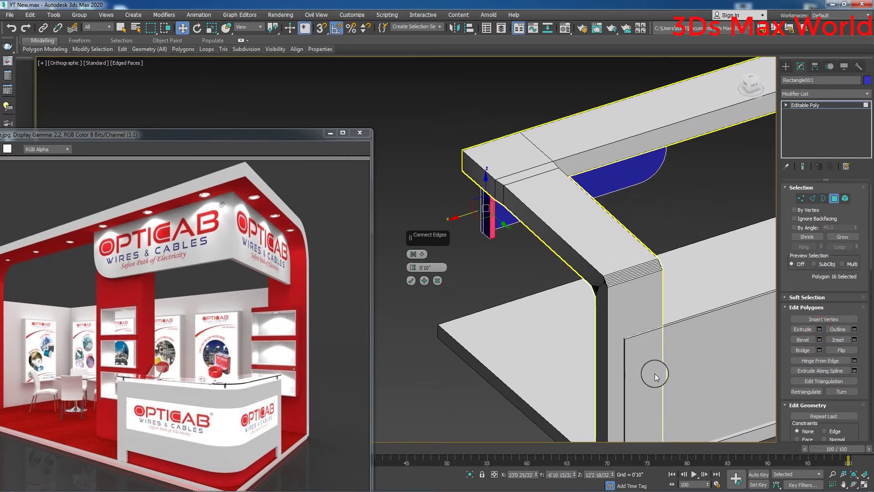
pyautogui.keyDown('alt'); pyautogui.moveTo(656, 376); pyautogui.dragTo(706, 341, button='middle'); pyautogui.keyUp('alt')
pyautogui.moveTo(629, 370)
pyautogui.keyDown('alt'); pyautogui.mouseDown(button='middle')
pyautogui.moveTo(644, 386)
pyautogui.moveTo(471, 285)
pyautogui.mouseUp(button='middle'); pyautogui.keyUp('alt')
pyautogui.moveTo(413, 267); pyautogui.dragTo(659, 51)
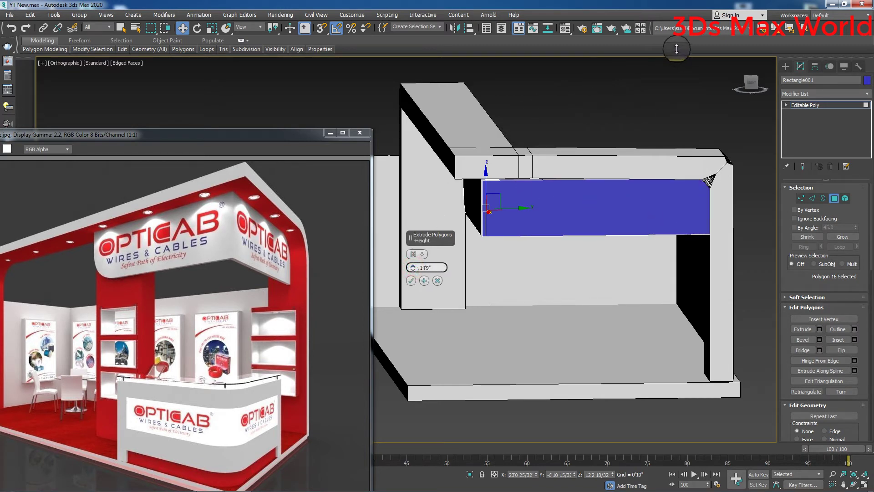
pyautogui.click(412, 281)
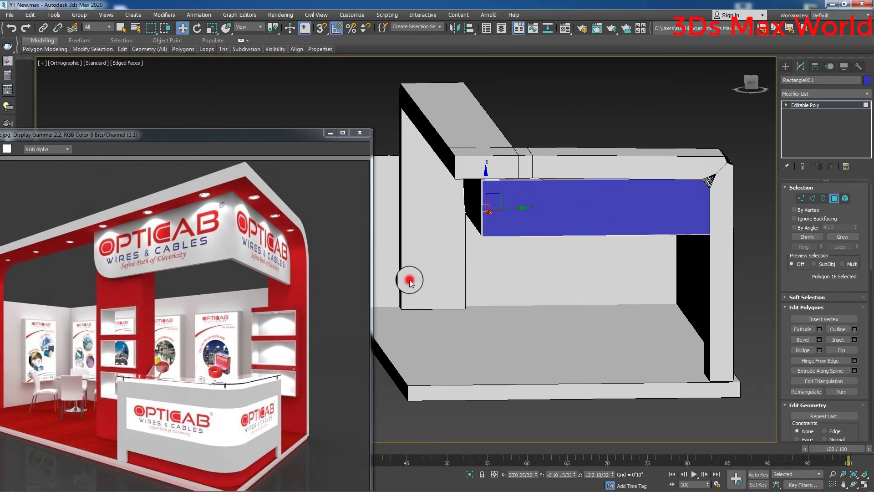
pyautogui.click(836, 202)
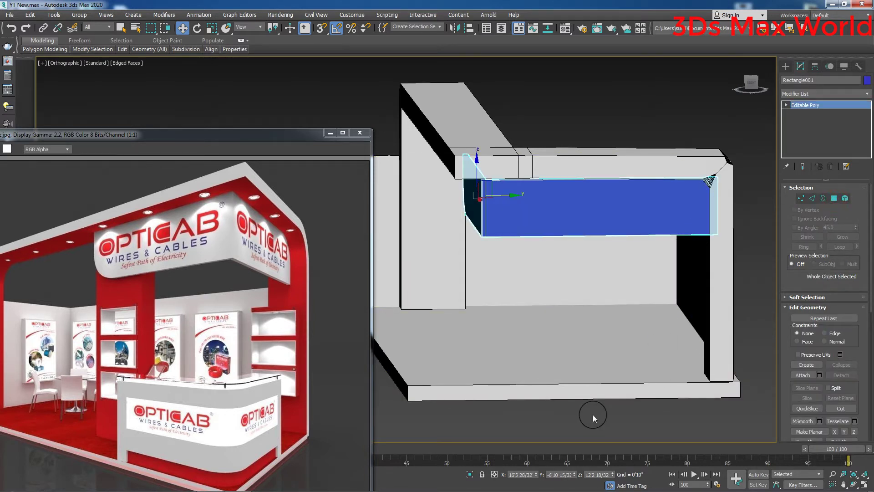
pyautogui.keyDown('alt'); pyautogui.moveTo(590, 414); pyautogui.dragTo(594, 323, button='middle'); pyautogui.keyUp('alt')
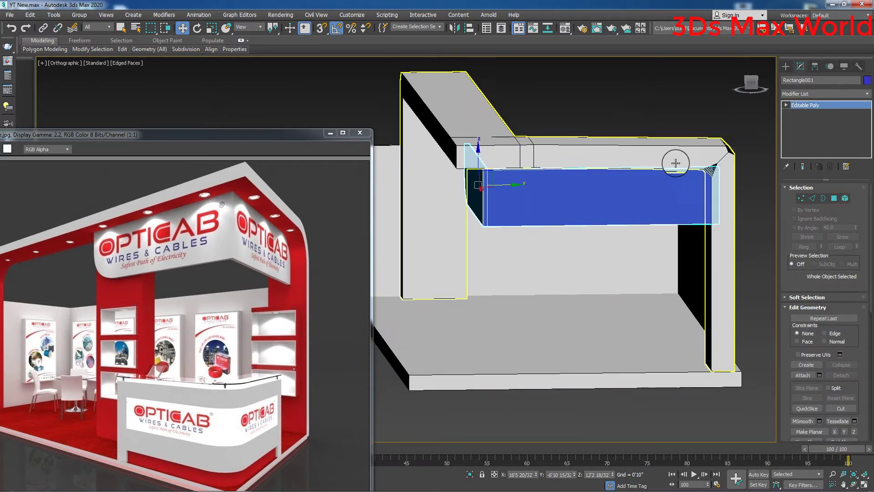
# Assign the light grey material to the header panel
pyautogui.press('m')
pyautogui.click(526, 457)
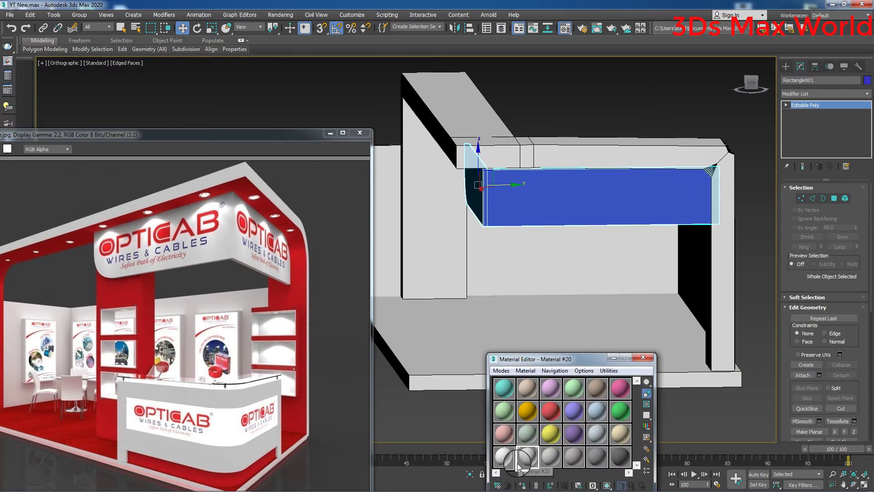
pyautogui.click(524, 486)
pyautogui.click(667, 422)
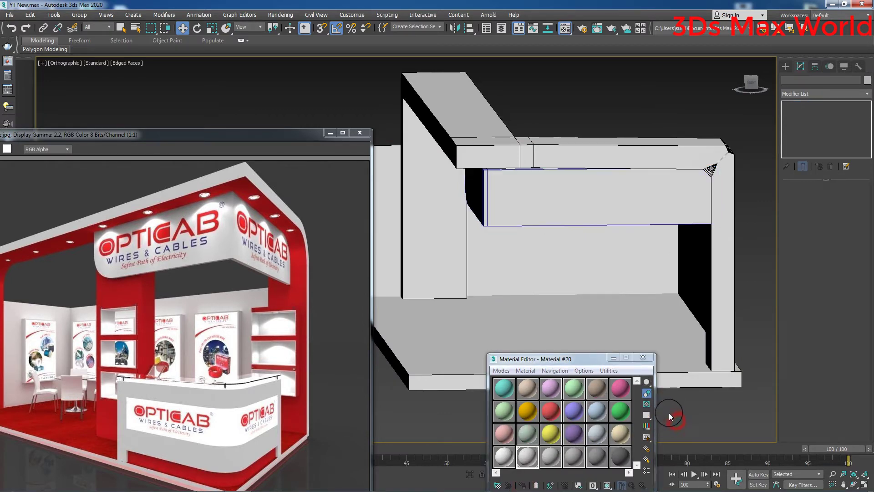
# Raise the header panel Rectangle001 slightly on Z toward the top of the frame
pyautogui.scroll(-3, 669, 412)
pyautogui.moveTo(669, 413); pyautogui.dragTo(630, 304, button='middle')
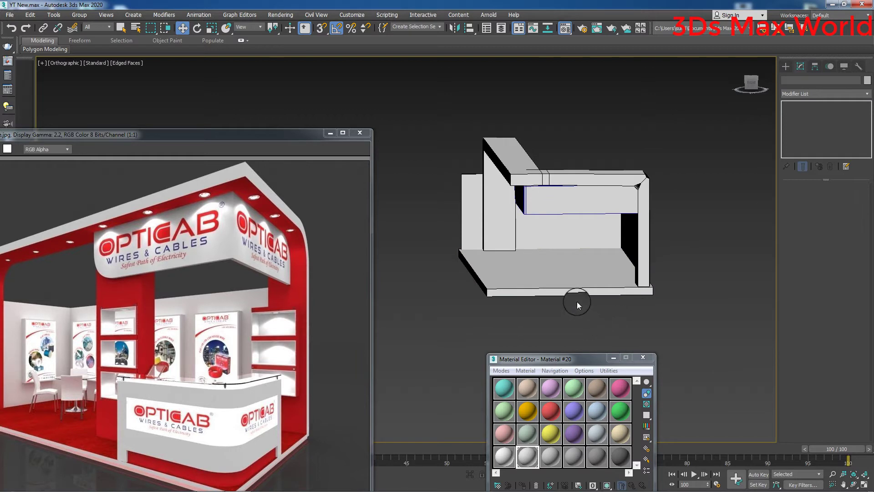
pyautogui.moveTo(577, 301)
pyautogui.keyDown('alt'); pyautogui.mouseDown(button='middle')
pyautogui.moveTo(565, 271)
pyautogui.moveTo(601, 274)
pyautogui.moveTo(557, 272)
pyautogui.moveTo(668, 162)
pyautogui.mouseUp(button='middle'); pyautogui.keyUp('alt')
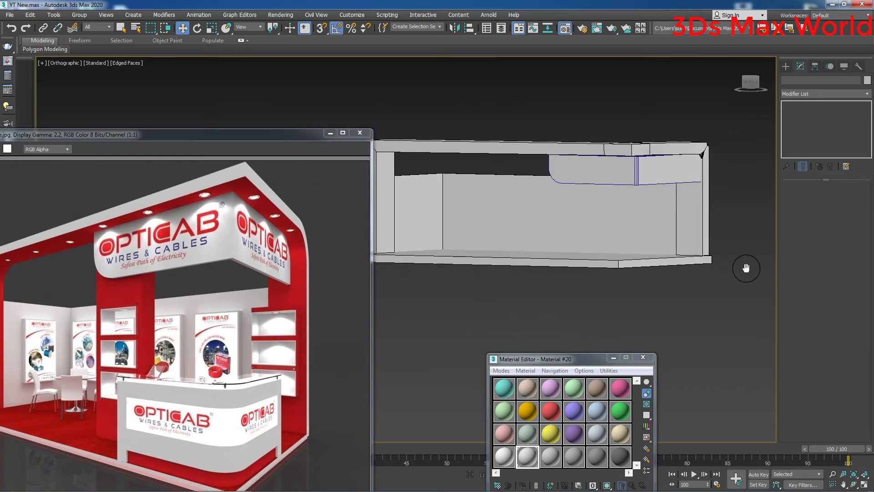
pyautogui.scroll(2, 667, 162)
pyautogui.scroll(3, 578, 177)
pyautogui.click(582, 179)
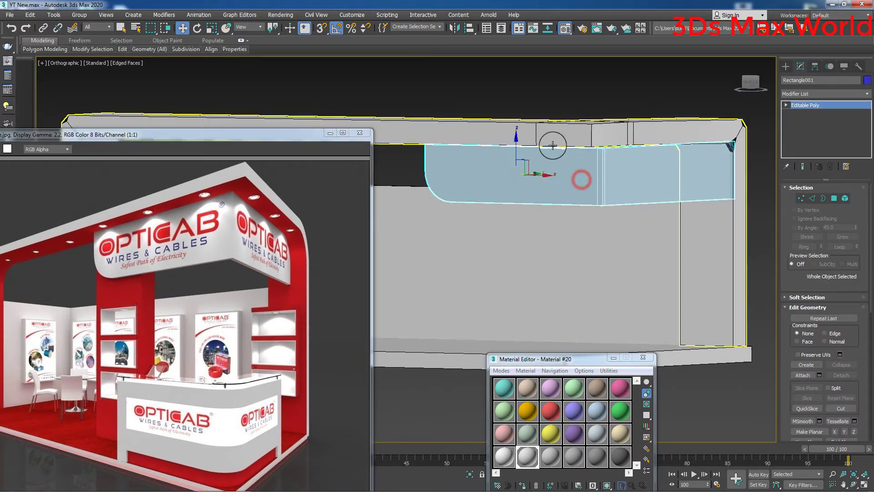
pyautogui.moveTo(518, 140); pyautogui.dragTo(516, 136)
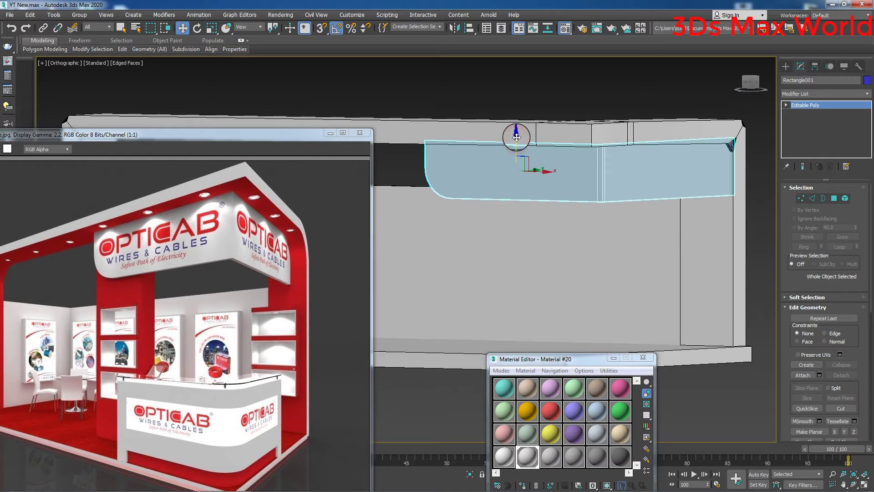
pyautogui.scroll(-2, 719, 362)
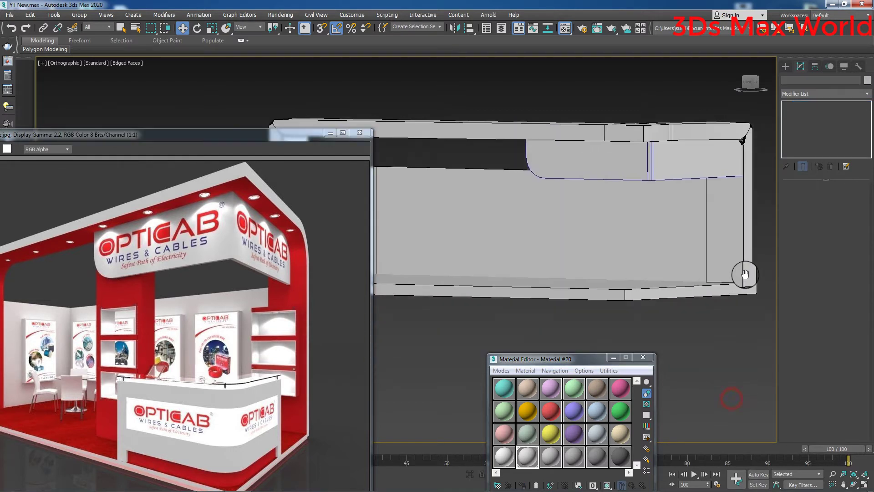
pyautogui.moveTo(742, 273)
pyautogui.mouseDown(button='middle')
pyautogui.moveTo(715, 316)
pyautogui.moveTo(730, 339)
pyautogui.mouseUp(button='middle')
pyautogui.scroll(-2, 714, 330)
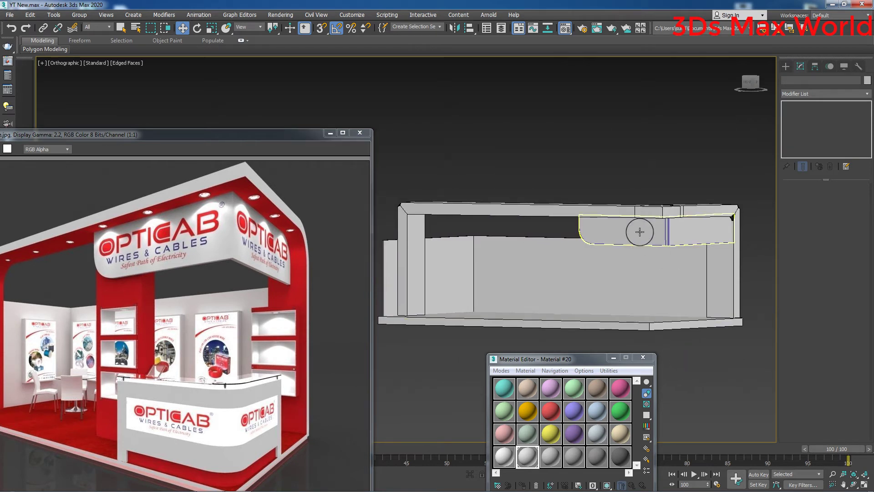
# Raise the 12 top vertices of the booth frame Line003 upward on Z
pyautogui.click(656, 211)
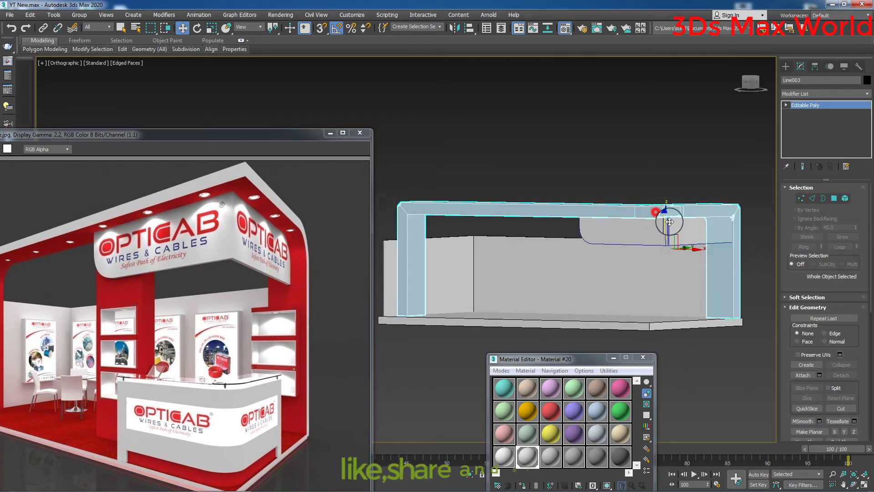
pyautogui.click(801, 198)
pyautogui.moveTo(605, 164); pyautogui.dragTo(690, 268)
pyautogui.moveTo(661, 188); pyautogui.dragTo(663, 183)
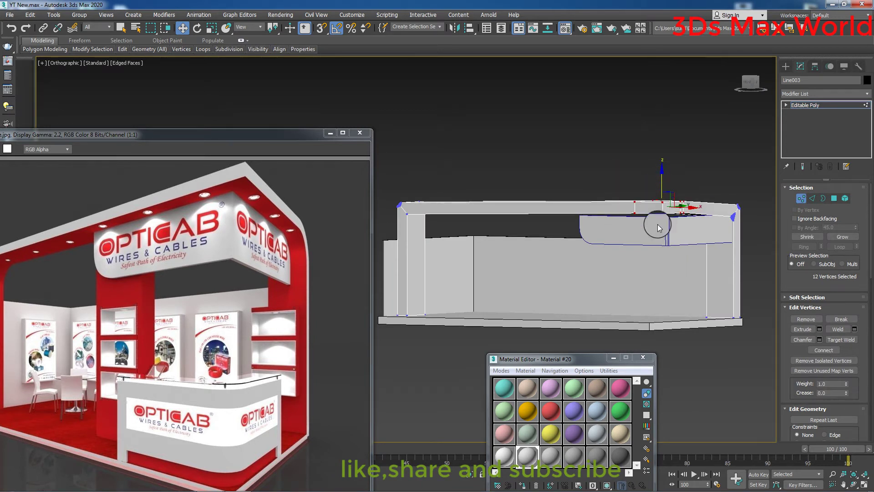
pyautogui.click(801, 198)
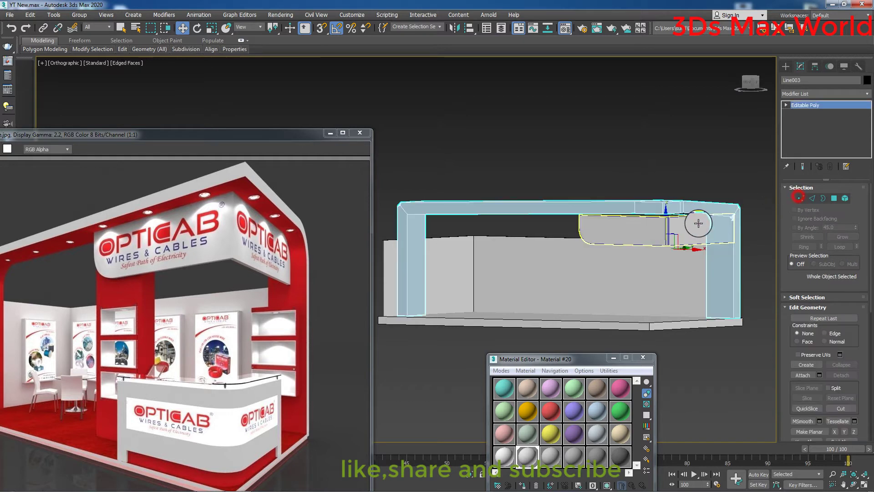
# Lift the header panel Rectangle001 flush under the frame's top beam
pyautogui.click(670, 230)
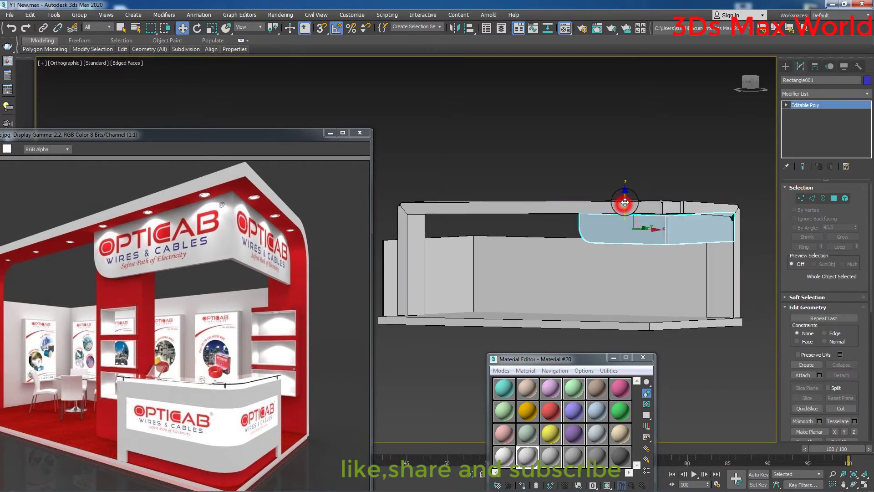
pyautogui.moveTo(623, 197); pyautogui.dragTo(625, 199)
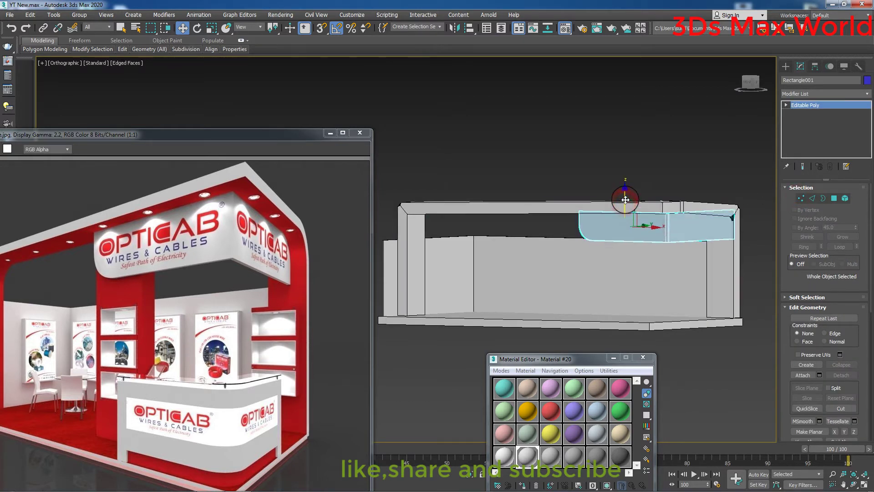
pyautogui.click(696, 349)
pyautogui.scroll(-3, 688, 337)
pyautogui.moveTo(674, 316)
pyautogui.mouseDown(button='middle')
pyautogui.moveTo(638, 317)
pyautogui.moveTo(669, 332)
pyautogui.moveTo(633, 368)
pyautogui.mouseUp(button='middle')
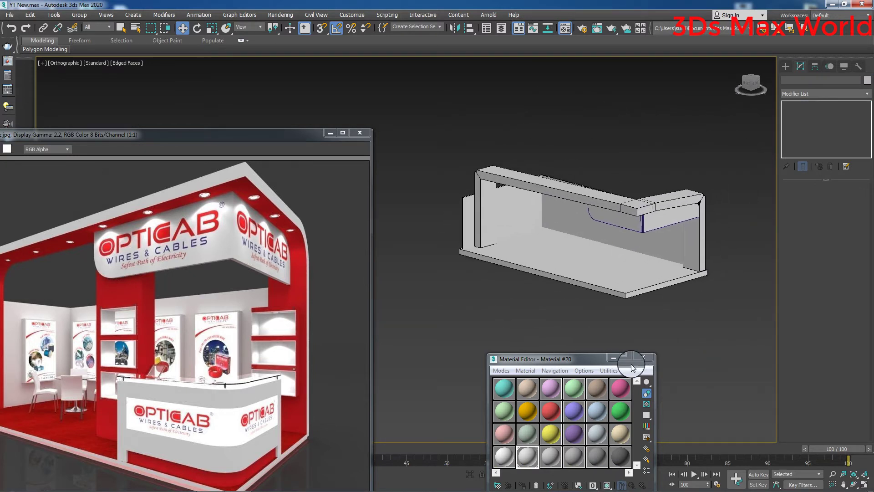
pyautogui.hotkey('ctrl', 'z')
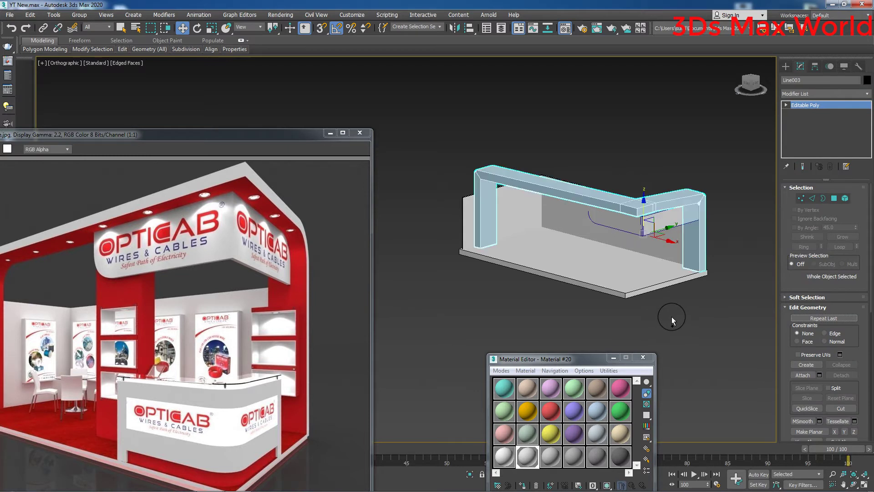
pyautogui.click(670, 316)
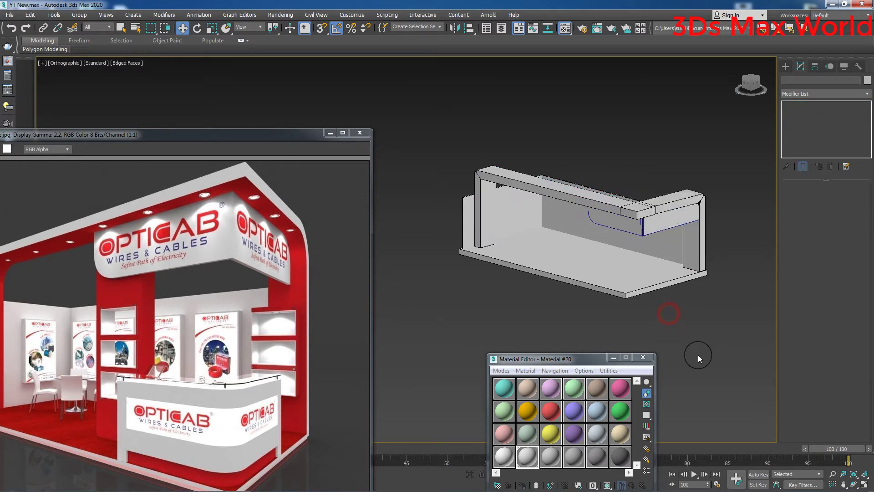
pyautogui.moveTo(687, 351); pyautogui.dragTo(646, 329, button='middle')
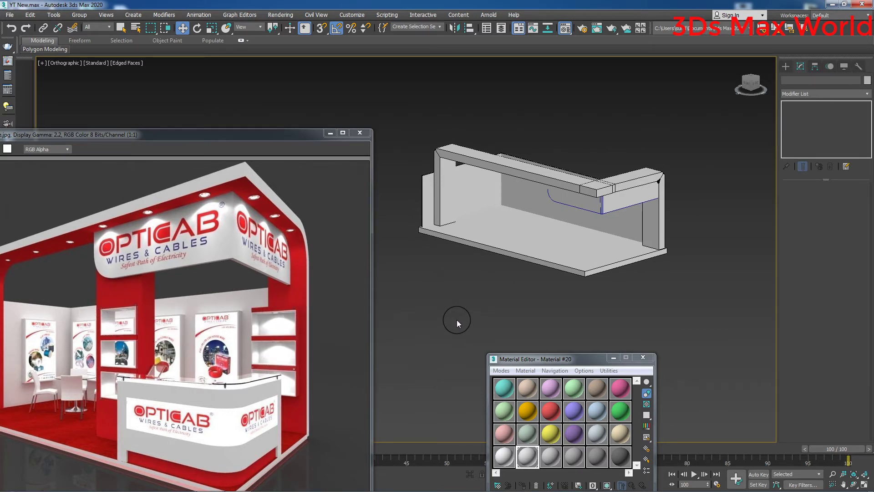
pyautogui.moveTo(457, 319); pyautogui.dragTo(358, 333, button='middle')
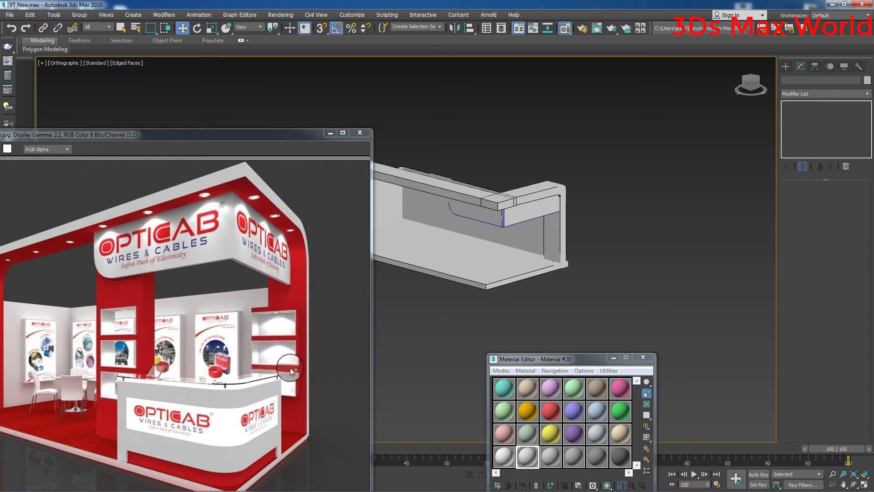
# In Front view, move the header panel's rounded-end vertices left along X to lengthen it
pyautogui.press('f')
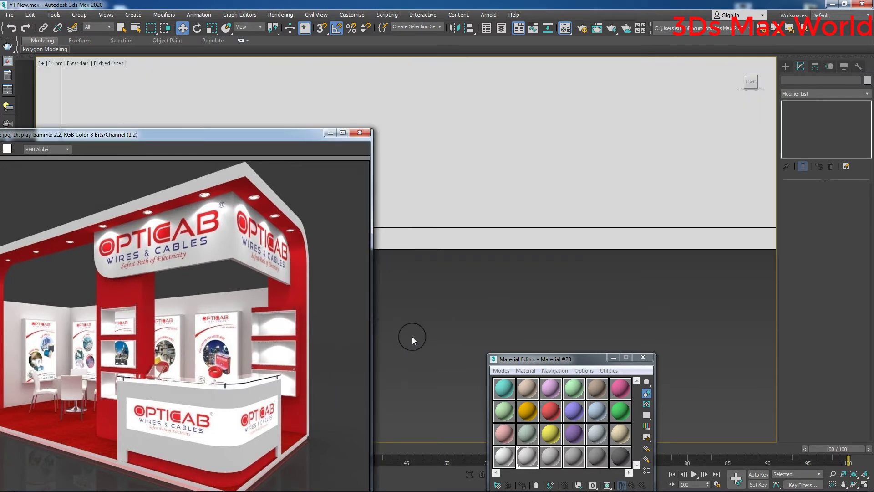
pyautogui.scroll(-2, 412, 337)
pyautogui.scroll(-3, 463, 321)
pyautogui.scroll(-3, 457, 318)
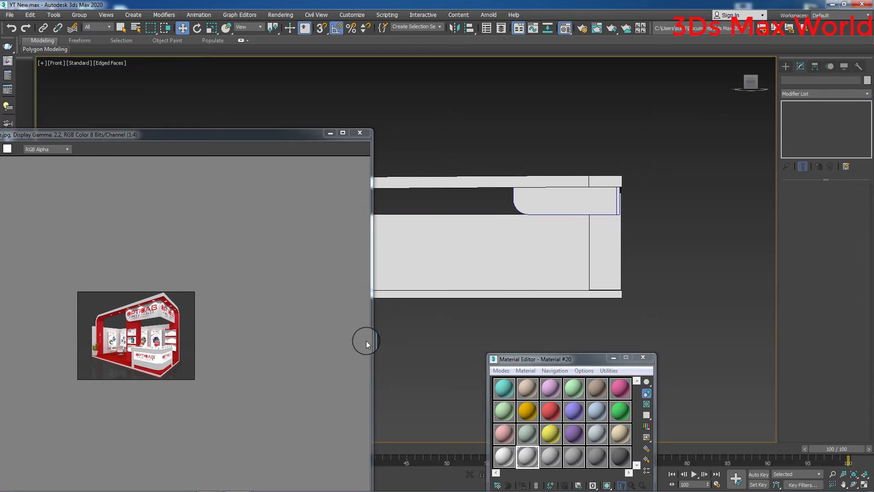
pyautogui.click(547, 197)
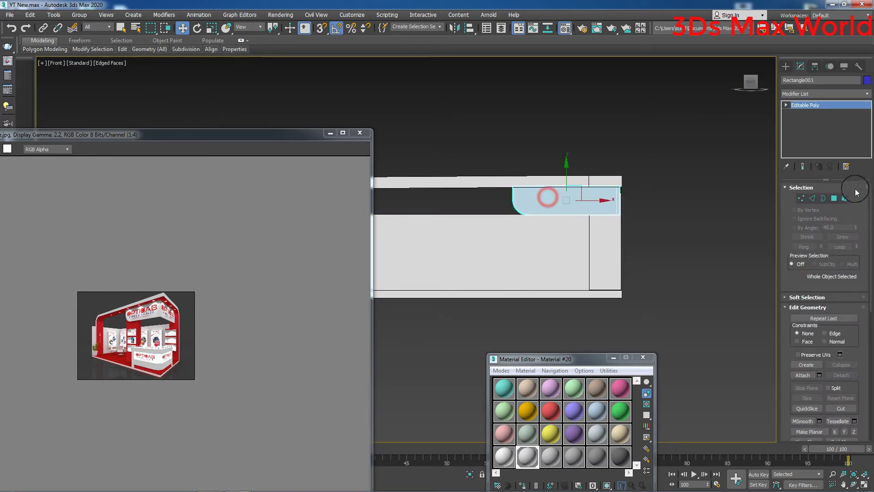
pyautogui.click(801, 198)
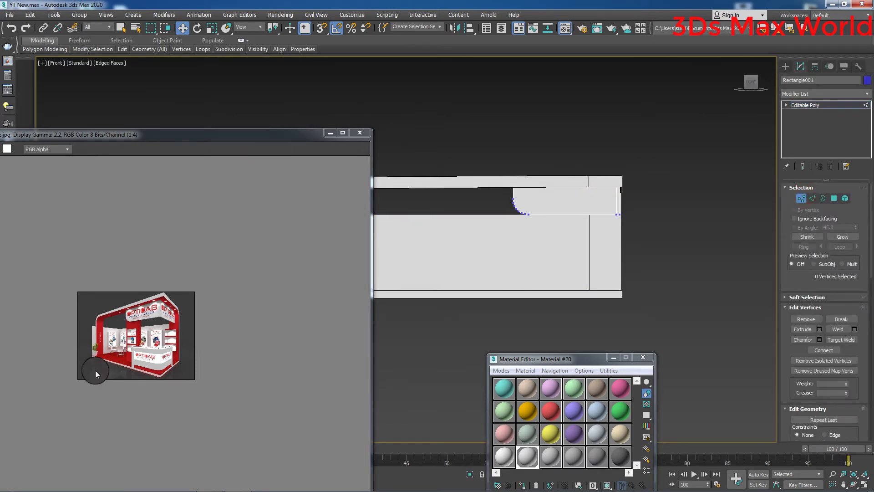
pyautogui.moveTo(445, 153); pyautogui.dragTo(552, 250)
pyautogui.scroll(-2, 522, 340)
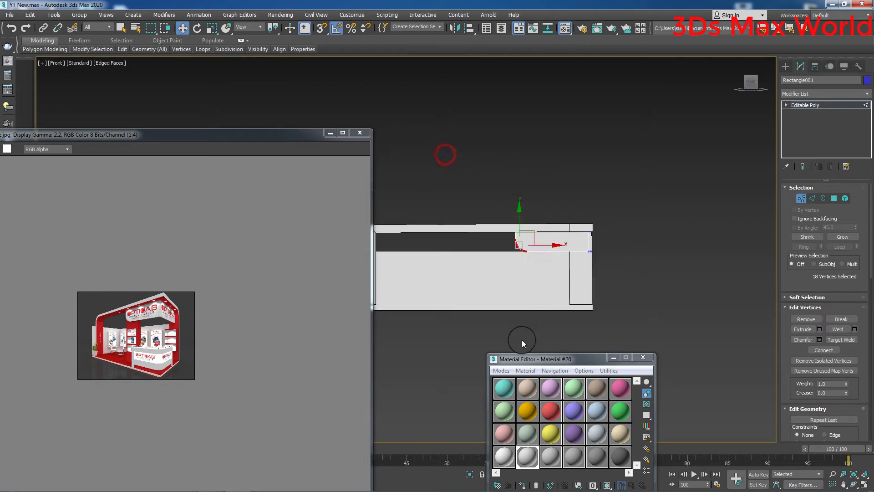
pyautogui.scroll(-2, 519, 318)
pyautogui.moveTo(517, 296); pyautogui.dragTo(540, 223, button='middle')
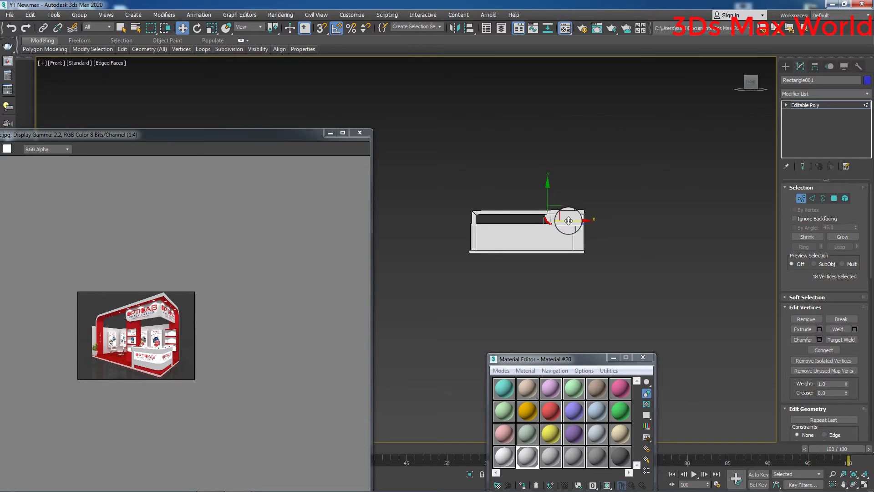
pyautogui.moveTo(572, 218); pyautogui.dragTo(531, 224)
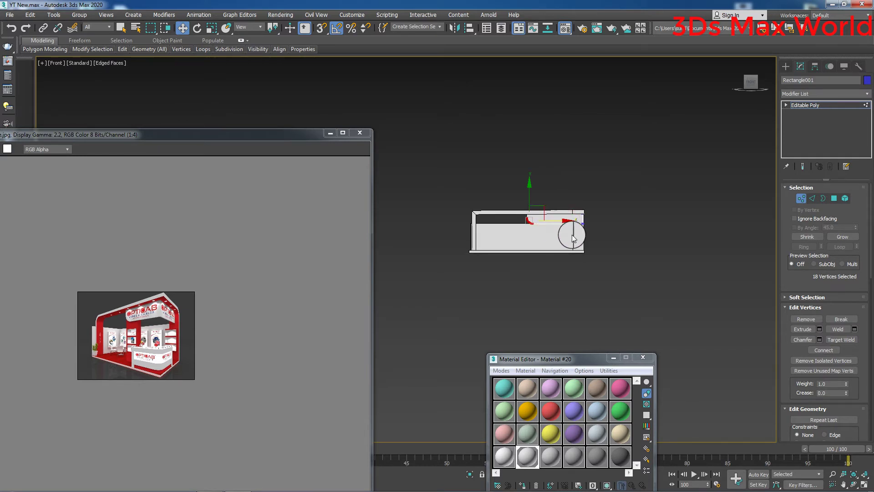
pyautogui.click(802, 198)
pyautogui.click(786, 66)
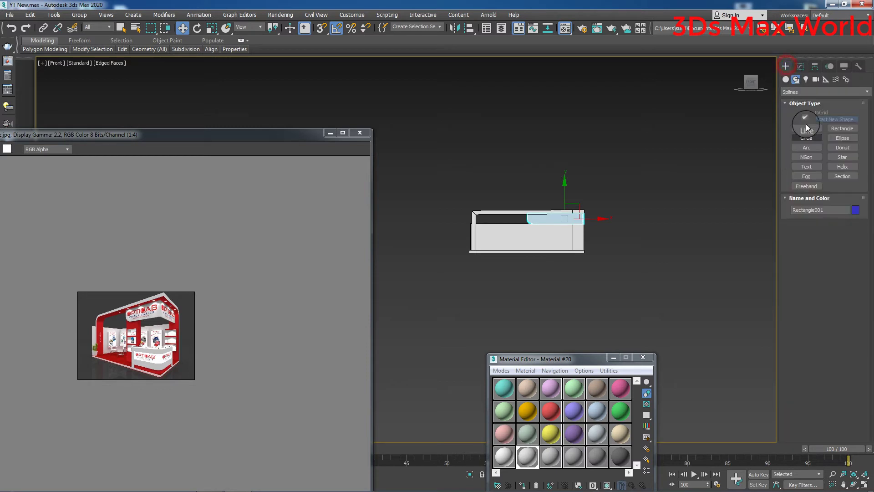
# Create Box002 as a tall thin standard-primitive column under the header panel's curved end
pyautogui.click(787, 79)
pyautogui.click(804, 123)
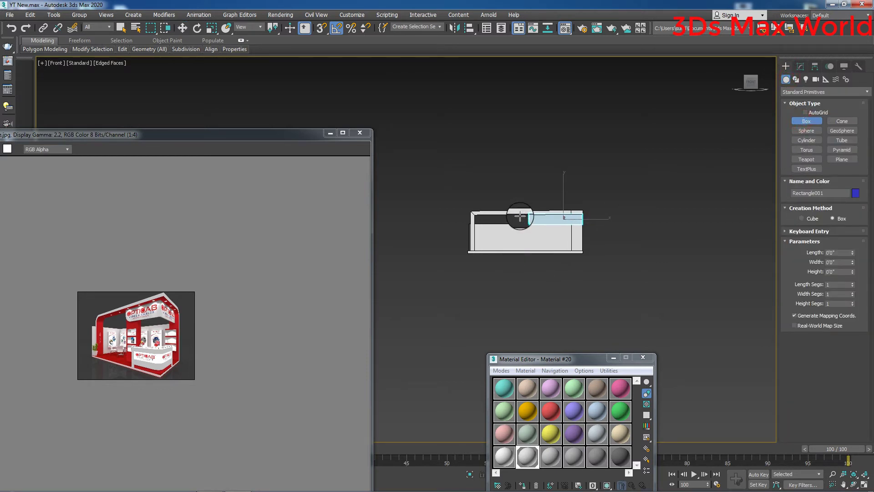
pyautogui.scroll(5, 524, 215)
pyautogui.moveTo(528, 212); pyautogui.dragTo(546, 287)
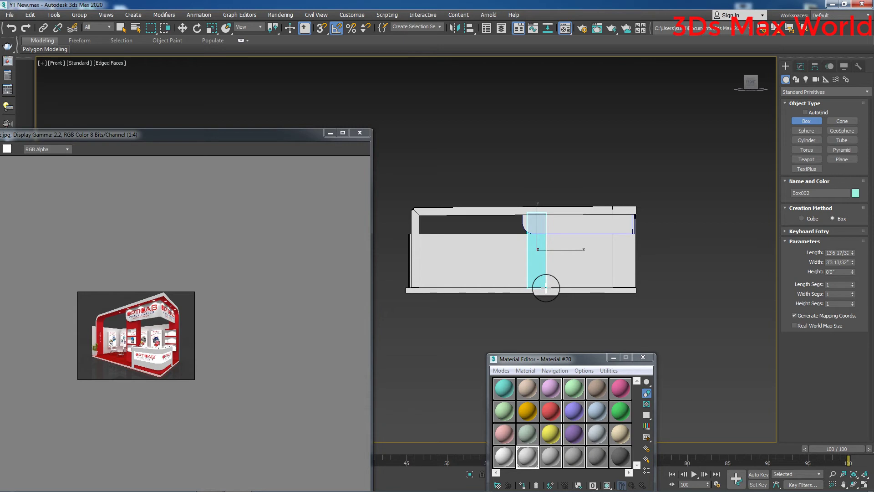
pyautogui.moveTo(546, 287); pyautogui.dragTo(551, 298)
pyautogui.click(552, 299)
pyautogui.press('w')
pyautogui.moveTo(578, 312)
pyautogui.mouseDown(button='middle')
pyautogui.moveTo(525, 276)
pyautogui.moveTo(518, 289)
pyautogui.moveTo(471, 296)
pyautogui.mouseUp(button='middle')
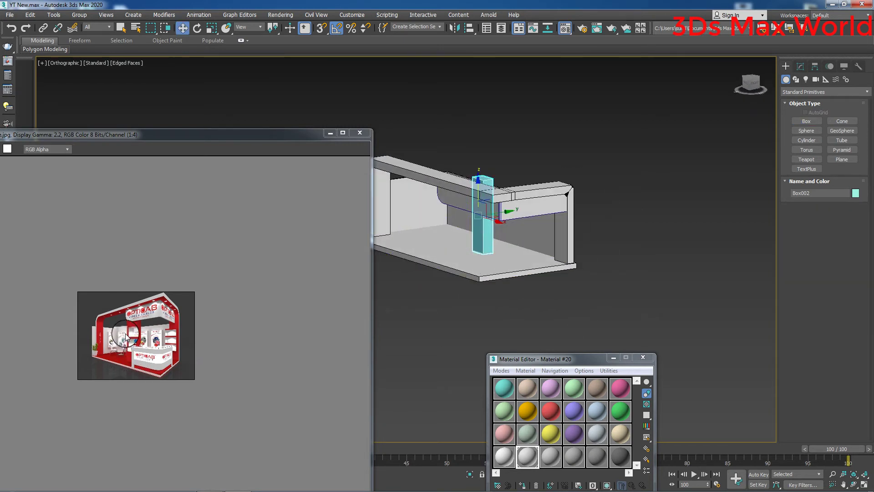
# In Top wireframe view, move Box002 down to line up with the booth's front edge
pyautogui.scroll(1, 137, 330)
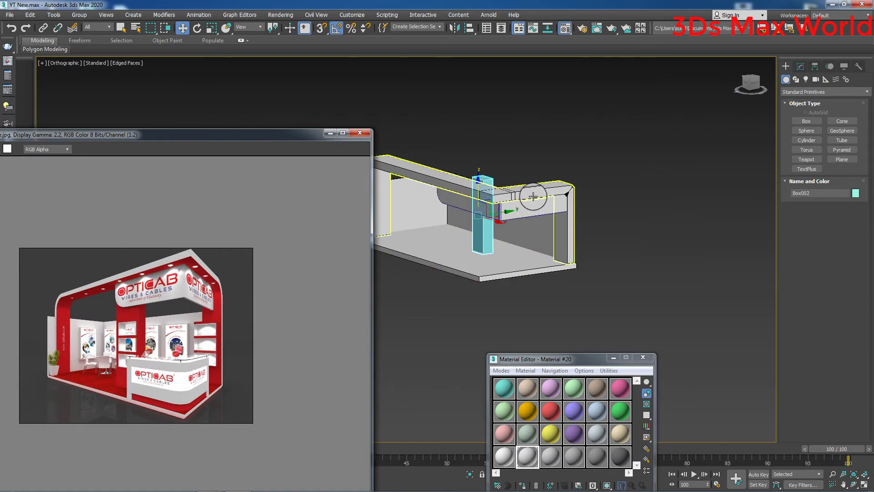
pyautogui.press('t')
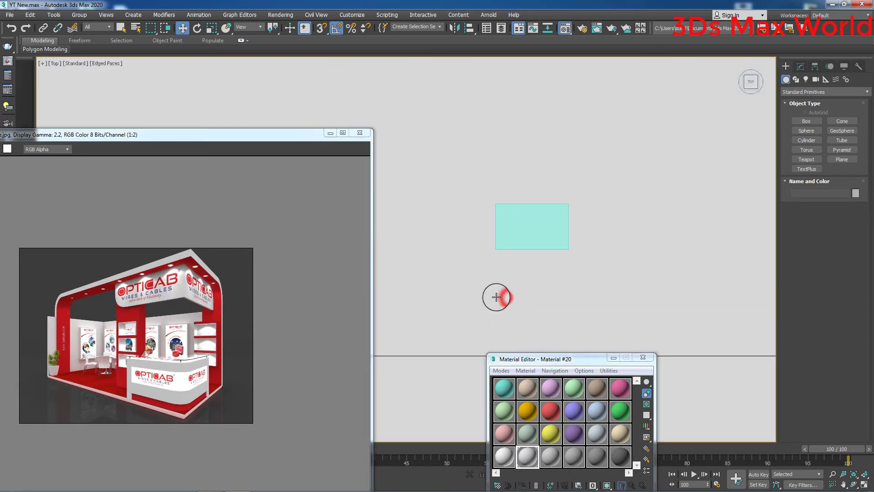
pyautogui.scroll(-3, 504, 296)
pyautogui.moveTo(531, 271)
pyautogui.mouseDown(button='middle')
pyautogui.moveTo(589, 215)
pyautogui.moveTo(574, 215)
pyautogui.mouseUp(button='middle')
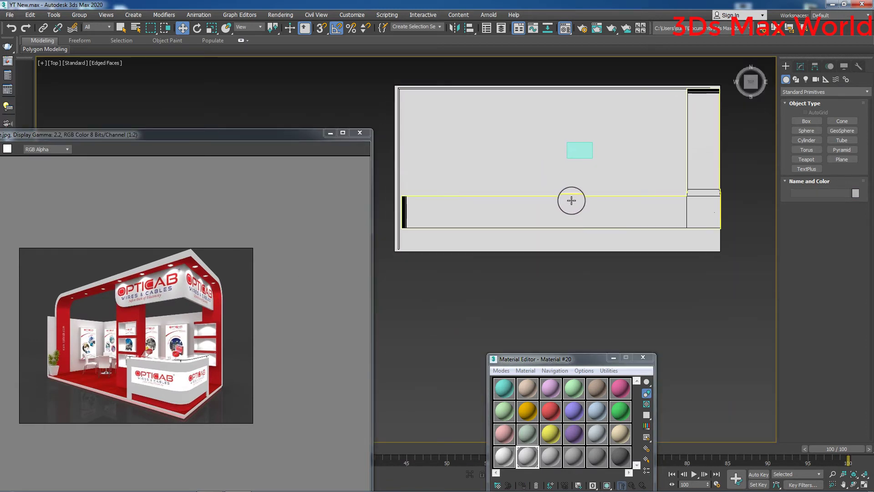
pyautogui.press('F3')
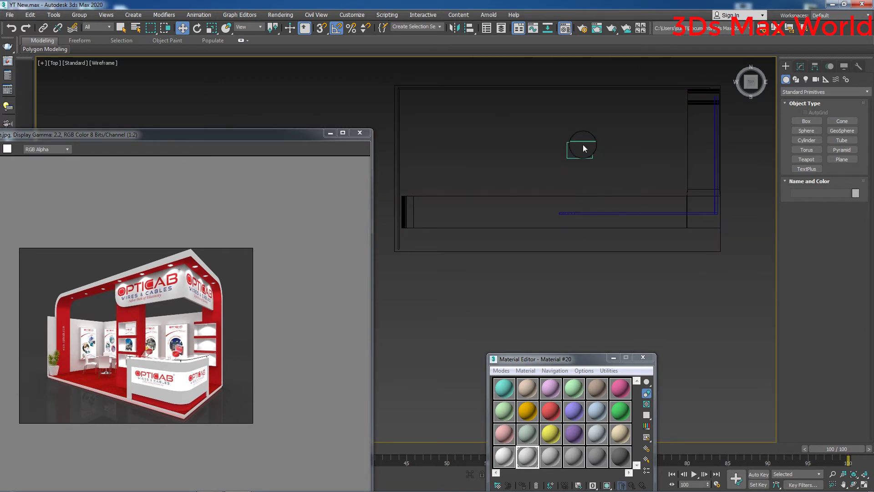
pyautogui.click(594, 139)
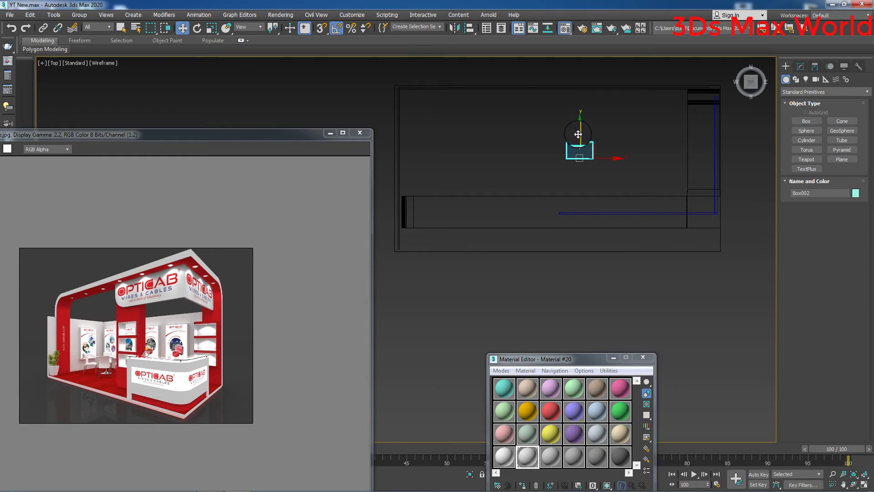
pyautogui.moveTo(581, 133); pyautogui.dragTo(585, 181)
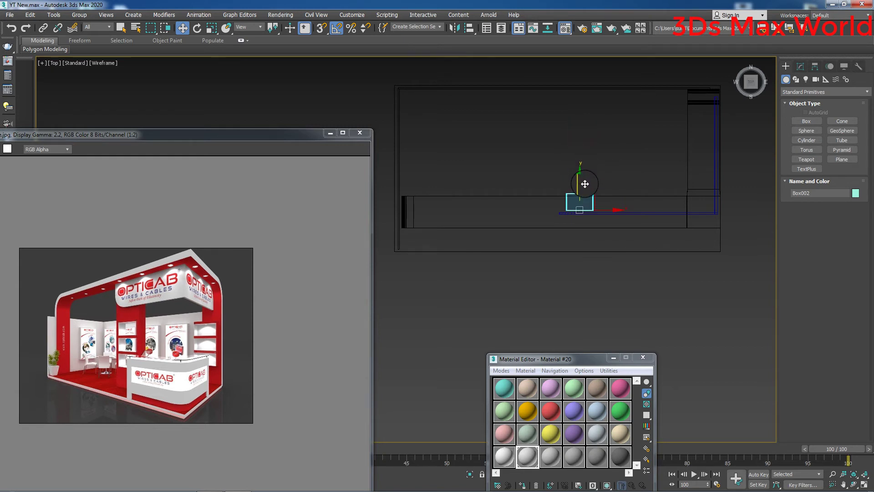
pyautogui.scroll(3, 581, 194)
pyautogui.scroll(2, 585, 200)
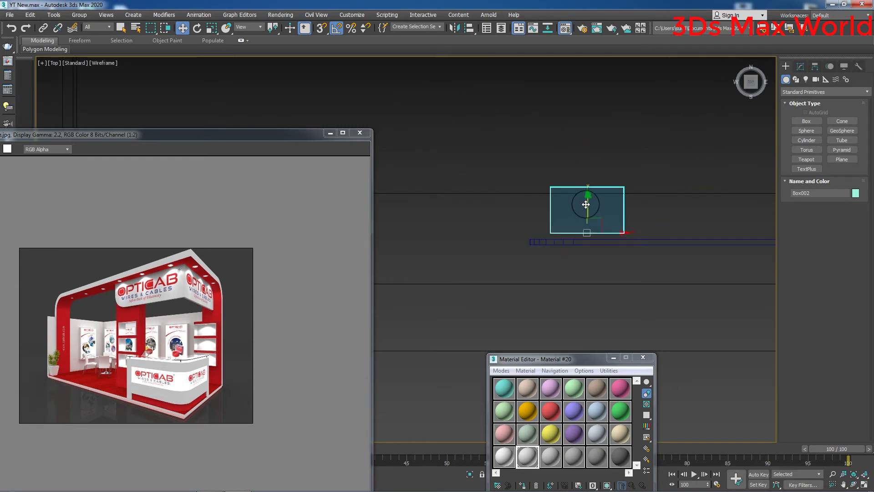
pyautogui.moveTo(589, 205); pyautogui.dragTo(590, 211)
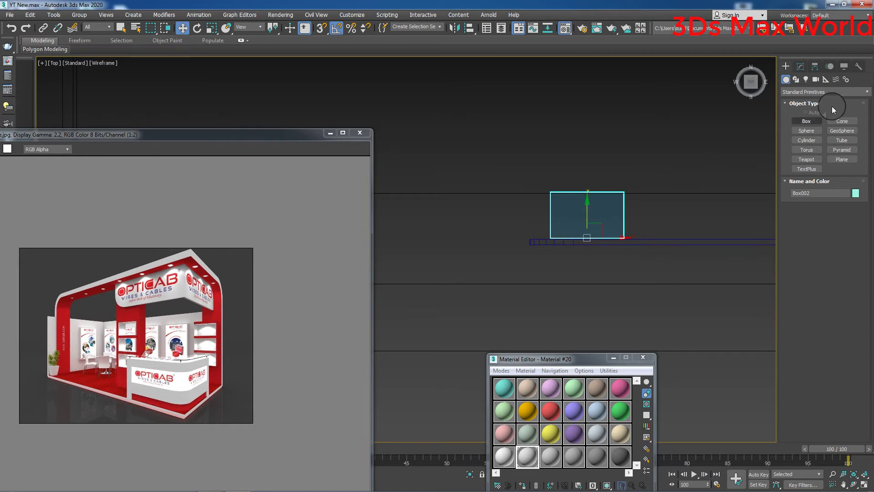
# Set Box002's width to 5'6 31/32" and height to -1'11 4/32"
pyautogui.click(802, 68)
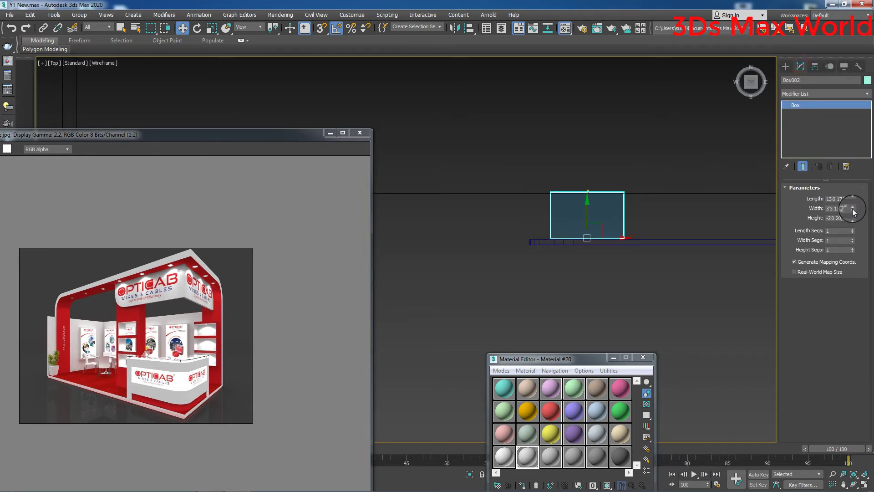
pyautogui.moveTo(853, 210); pyautogui.dragTo(855, 179)
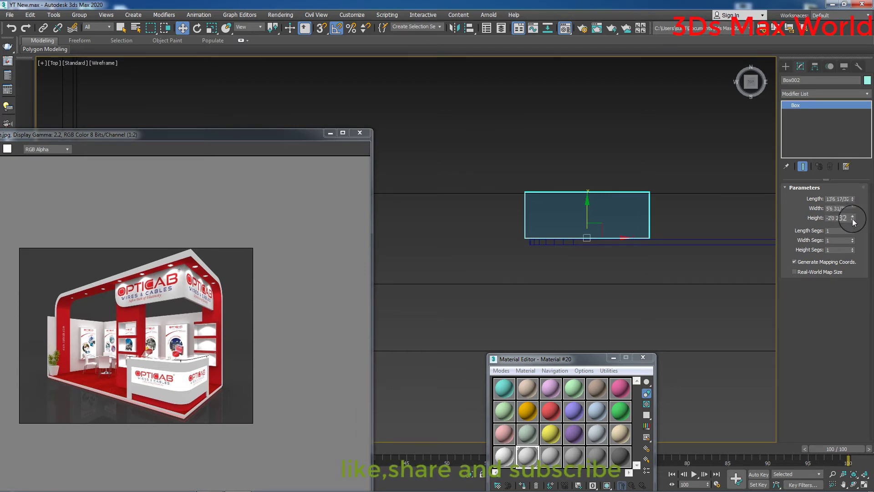
pyautogui.moveTo(854, 222); pyautogui.dragTo(853, 218)
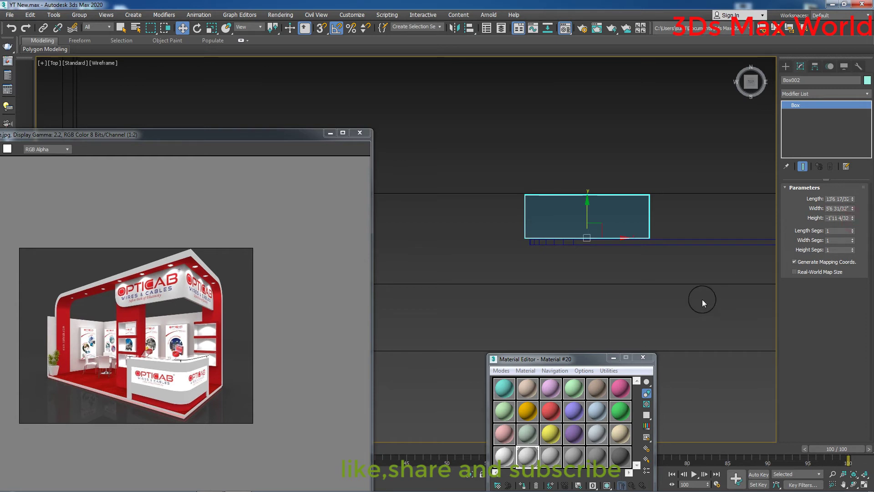
# Switch to the Front view and zoom in on the booth
pyautogui.press('f')
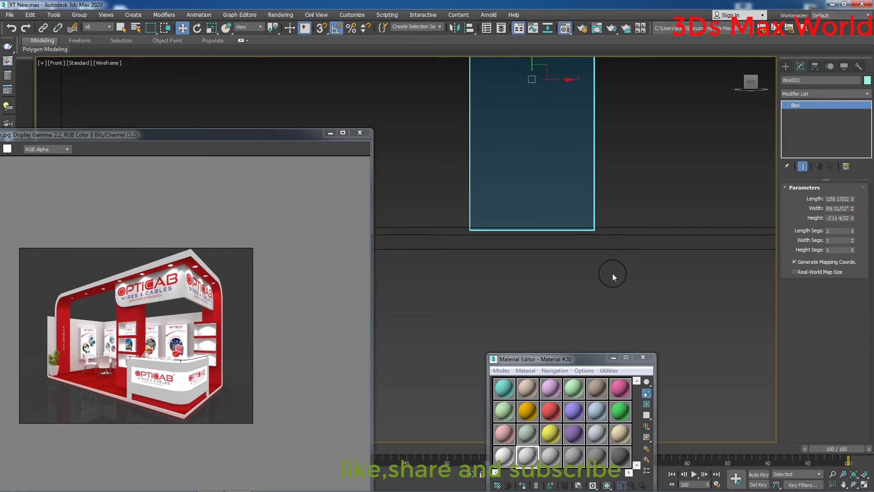
pyautogui.scroll(-2, 612, 272)
pyautogui.scroll(-3, 610, 272)
pyautogui.scroll(3, 581, 256)
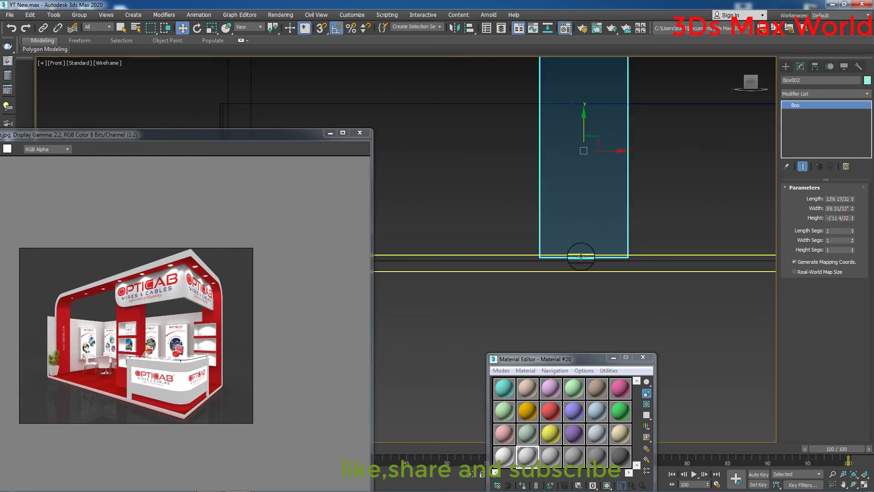
pyautogui.scroll(-2, 581, 255)
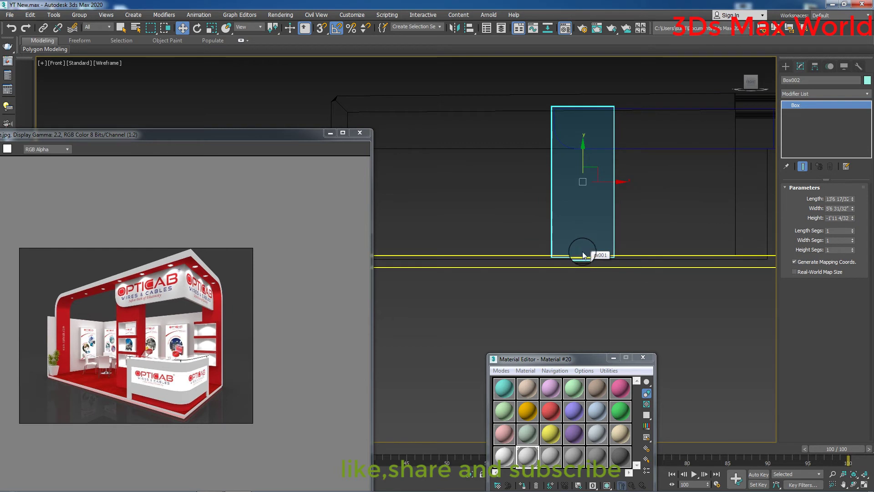
pyautogui.click(585, 163)
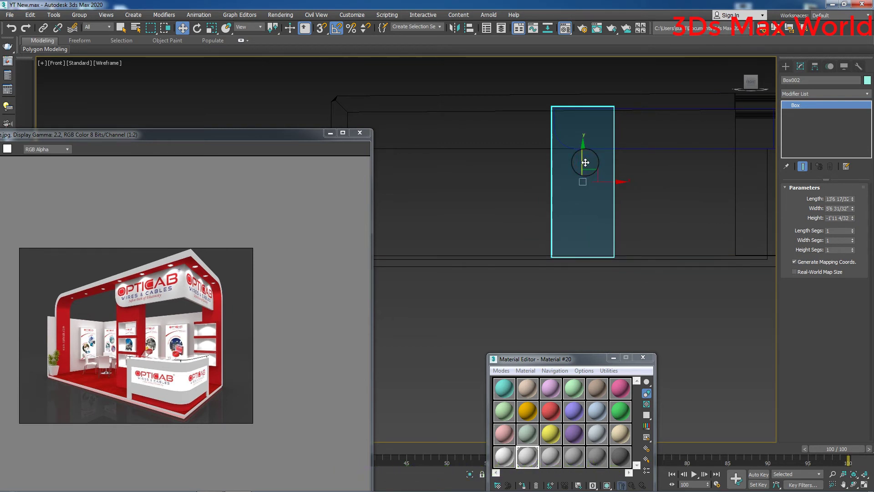
# Restore Edged Faces shading and deselect so the cyan column stands out, centring the booth
pyautogui.press('F3')
pyautogui.click(597, 285)
pyautogui.click(587, 232)
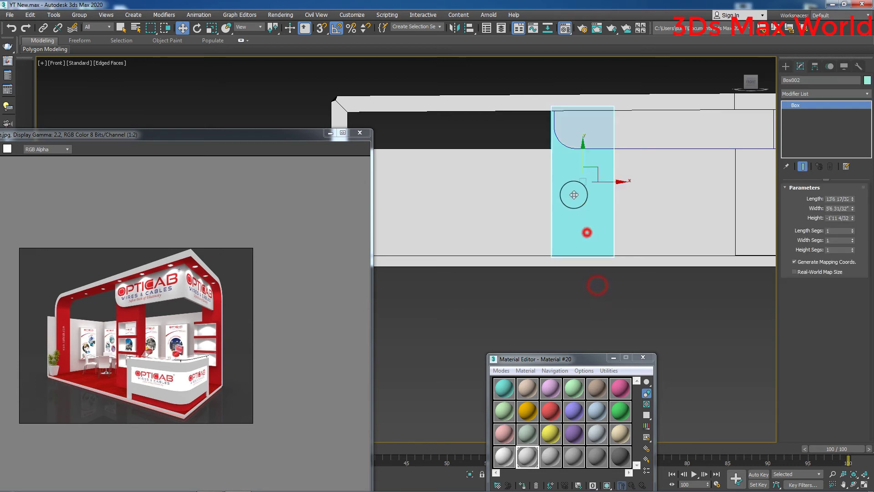
pyautogui.click(631, 283)
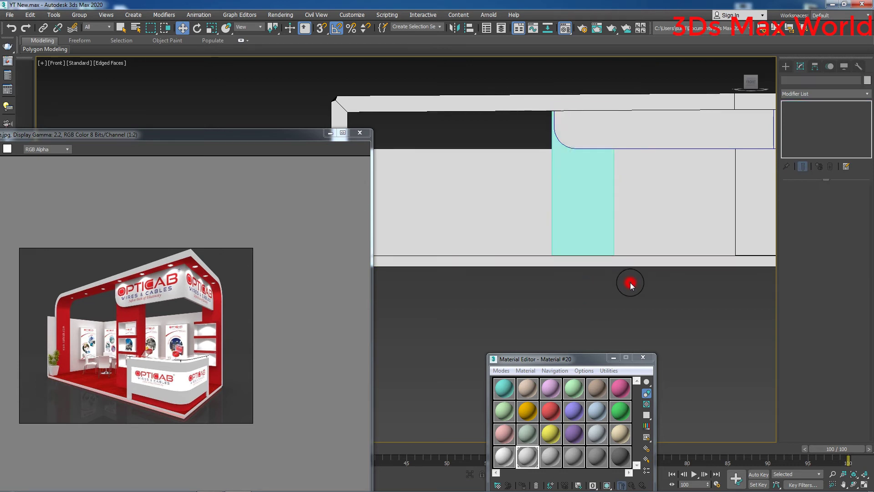
pyautogui.scroll(-2, 631, 283)
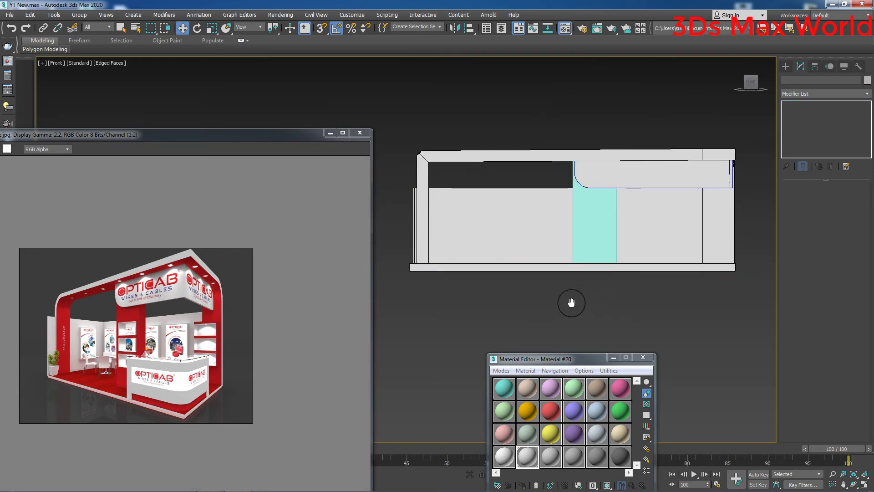
pyautogui.moveTo(572, 302); pyautogui.dragTo(492, 288, button='middle')
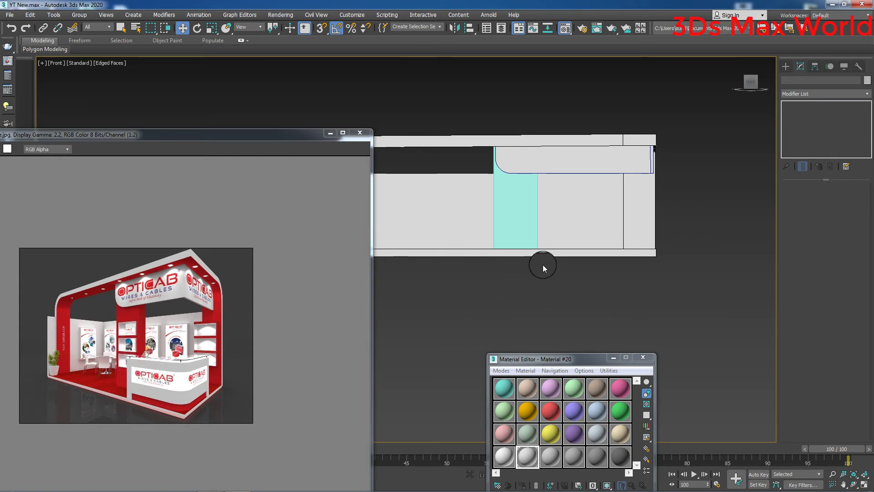
# Convert the column box to an Editable Poly
pyautogui.click(515, 219)
pyautogui.rightClick(515, 219)
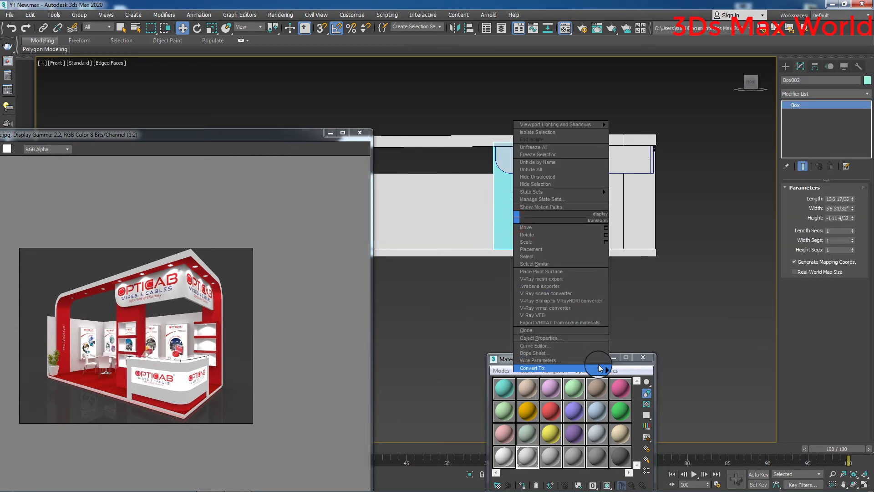
pyautogui.moveTo(533, 368)
pyautogui.click(637, 374)
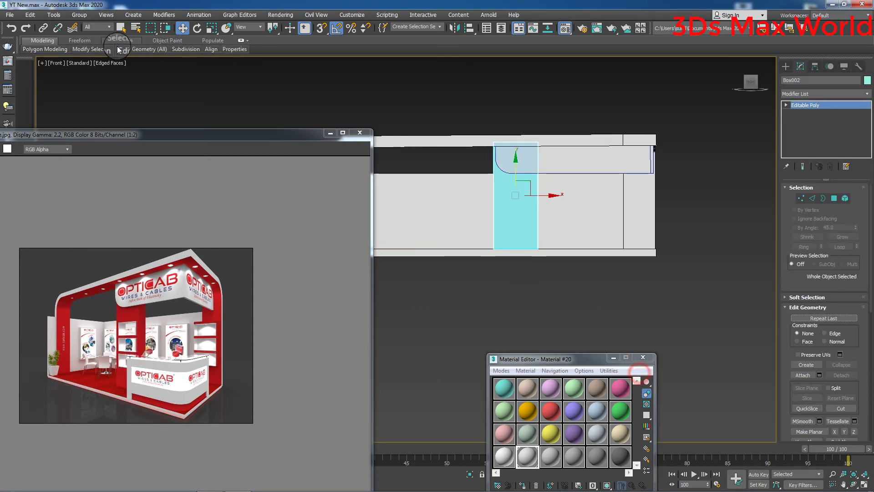
pyautogui.moveTo(122, 49)
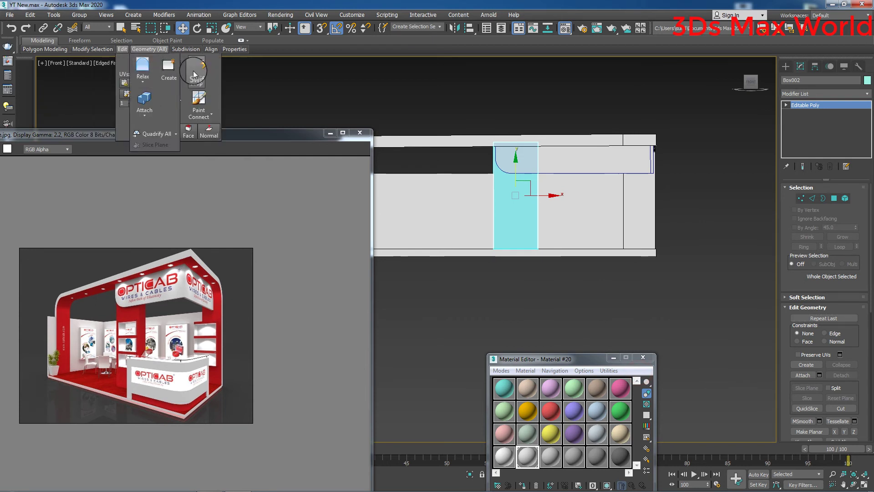
# Cut several horizontal edge loops and one vertical loop across the column, then enter Polygon mode
pyautogui.click(194, 74)
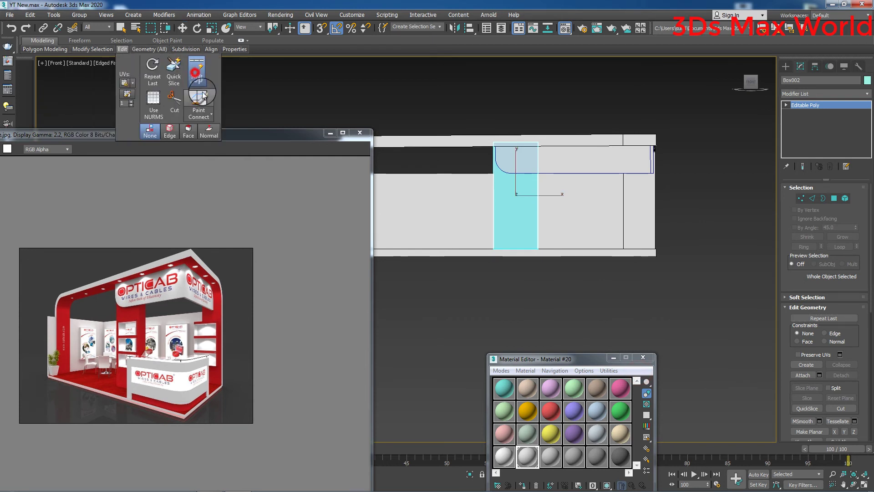
pyautogui.click(505, 183)
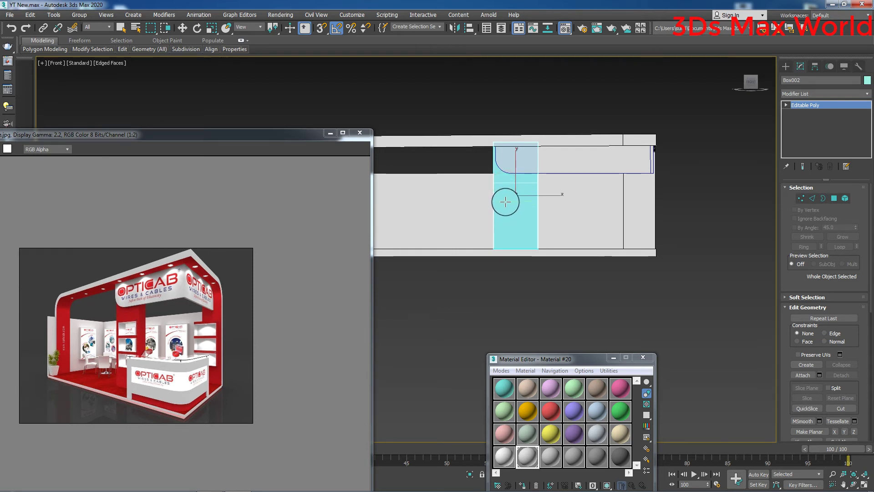
pyautogui.click(506, 202)
pyautogui.click(504, 218)
pyautogui.click(505, 236)
pyautogui.click(500, 201)
pyautogui.click(533, 200)
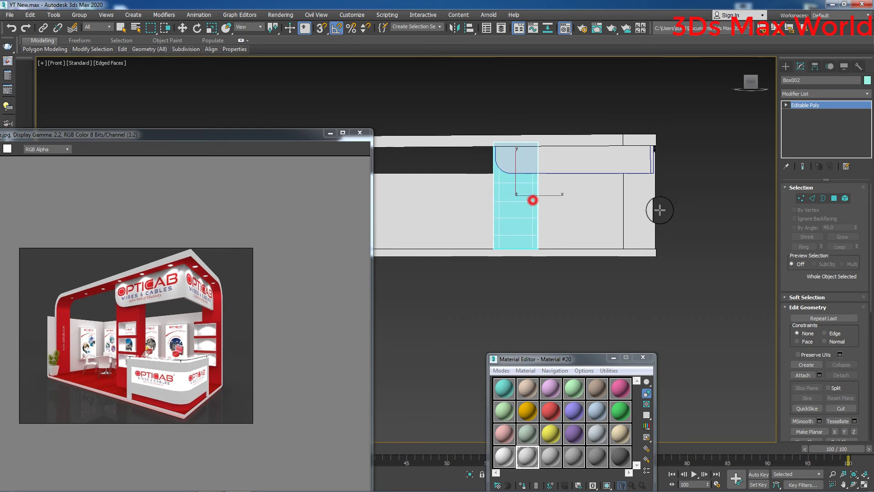
pyautogui.press('w')
pyautogui.click(834, 199)
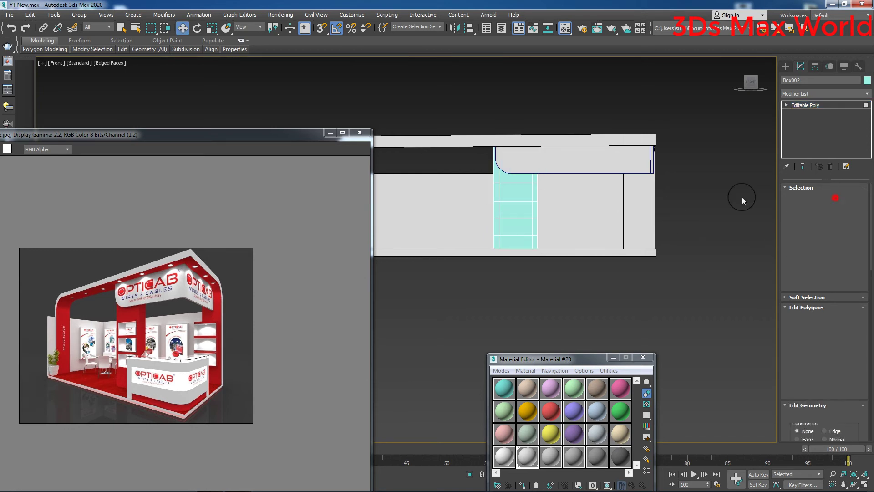
# Try a 25/32" inset on a column face, cancel it, and activate Swift Loop
pyautogui.click(517, 188)
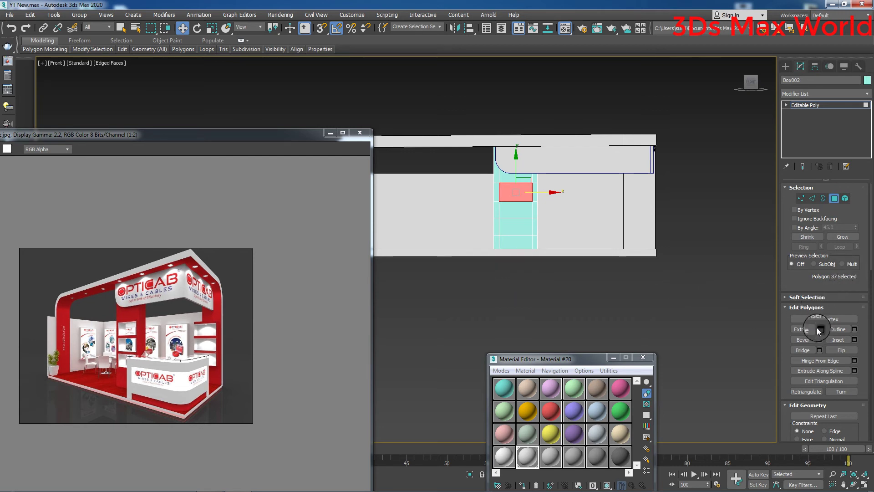
pyautogui.click(854, 340)
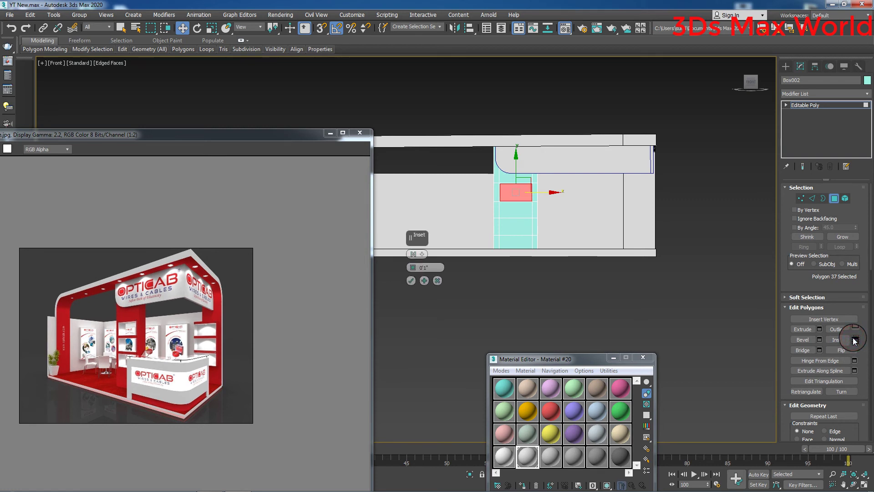
pyautogui.moveTo(412, 266); pyautogui.dragTo(412, 267)
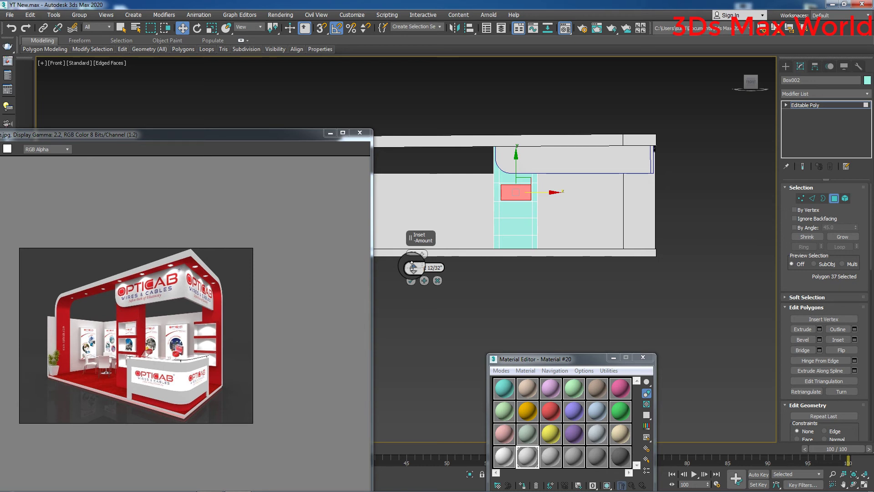
pyautogui.click(434, 281)
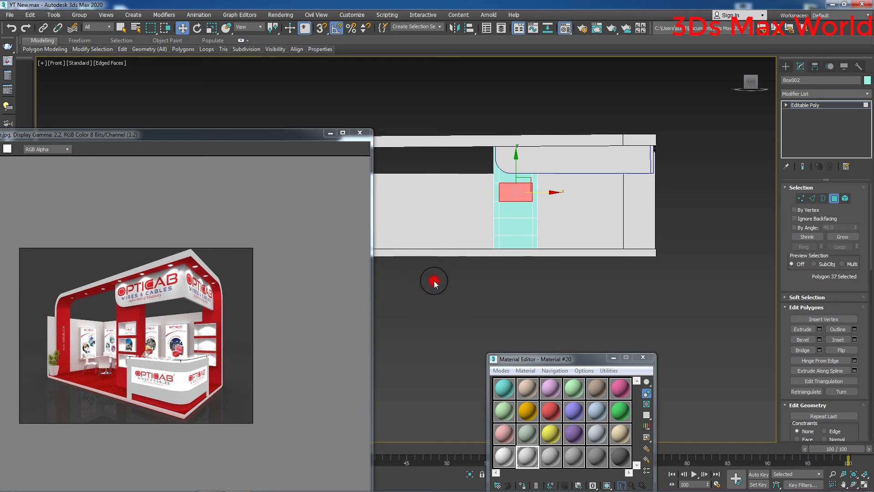
pyautogui.click(498, 289)
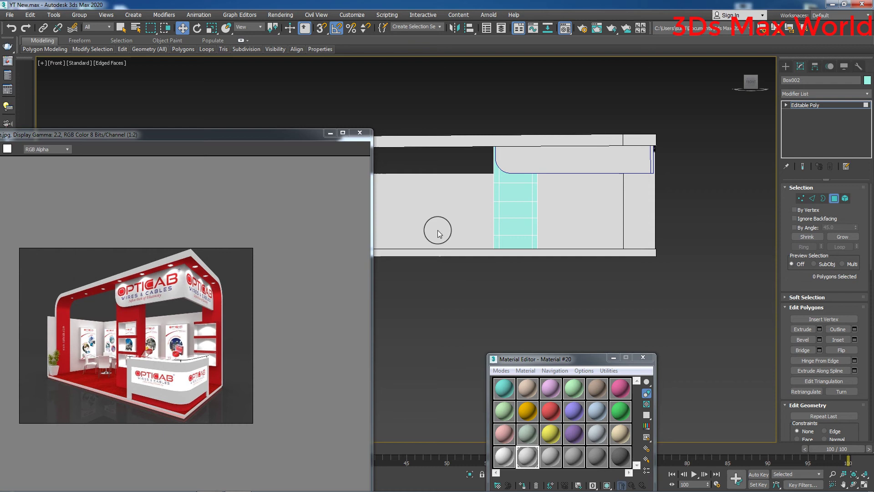
pyautogui.click(136, 50)
pyautogui.click(194, 65)
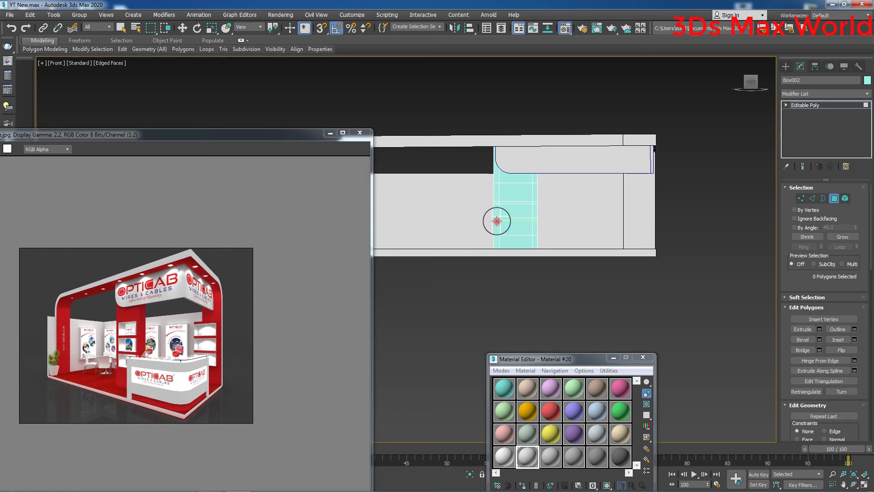
# Exit Swift Loop and bridge a pair of opposite column faces into a shelf opening
pyautogui.rightClick(497, 221)
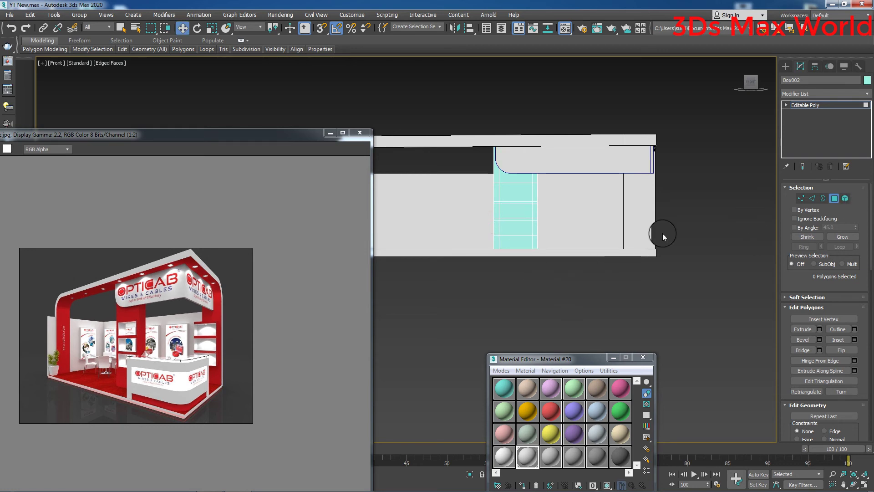
pyautogui.click(515, 228)
pyautogui.keyDown('ctrl'); pyautogui.click(510, 209); pyautogui.keyUp('ctrl')
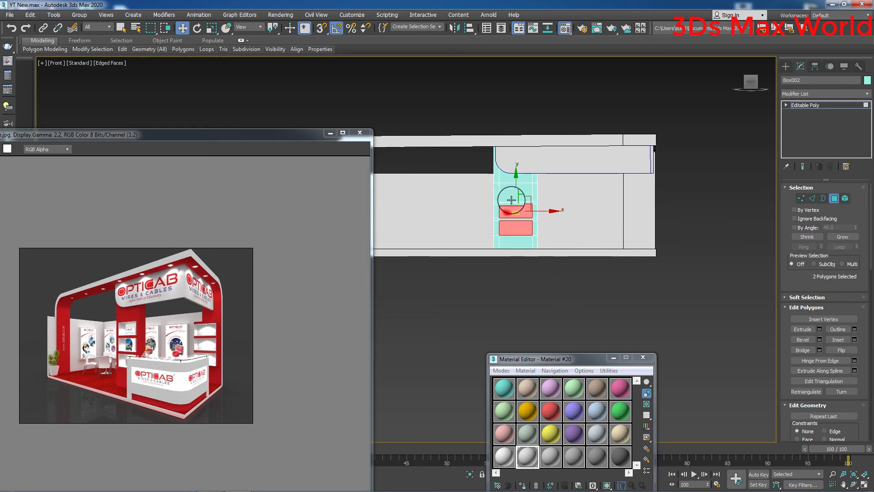
pyautogui.click(531, 268)
pyautogui.click(515, 194)
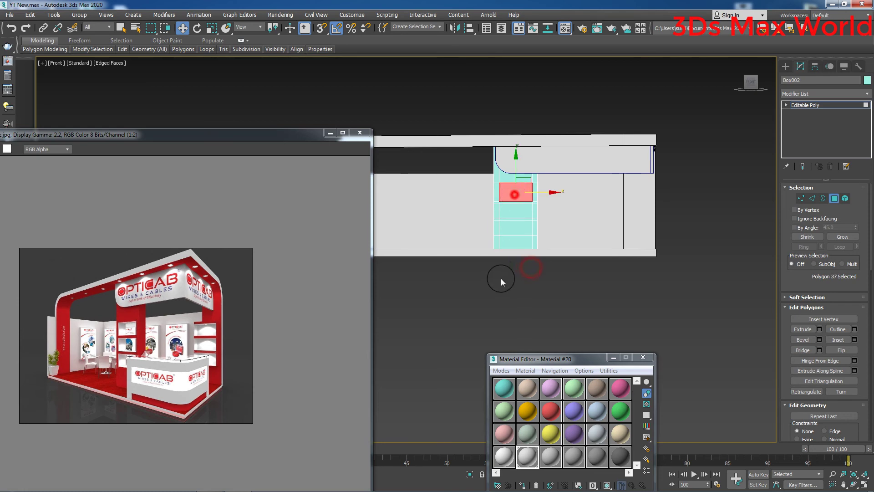
pyautogui.keyDown('alt'); pyautogui.moveTo(511, 282); pyautogui.dragTo(611, 299, button='middle'); pyautogui.keyUp('alt')
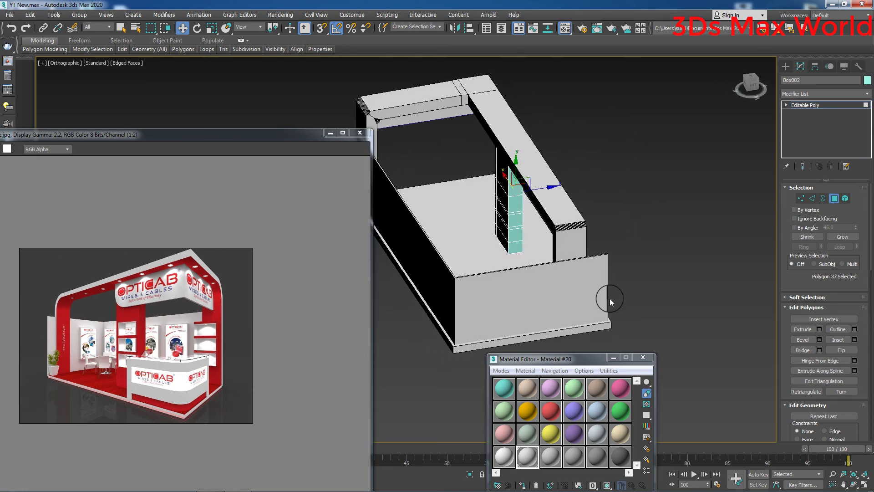
pyautogui.keyDown('ctrl'); pyautogui.click(501, 197); pyautogui.keyUp('ctrl')
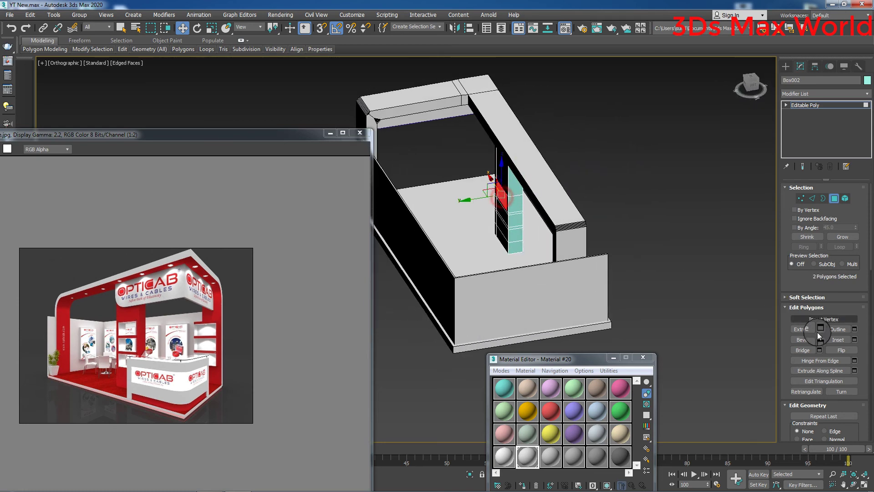
pyautogui.click(803, 350)
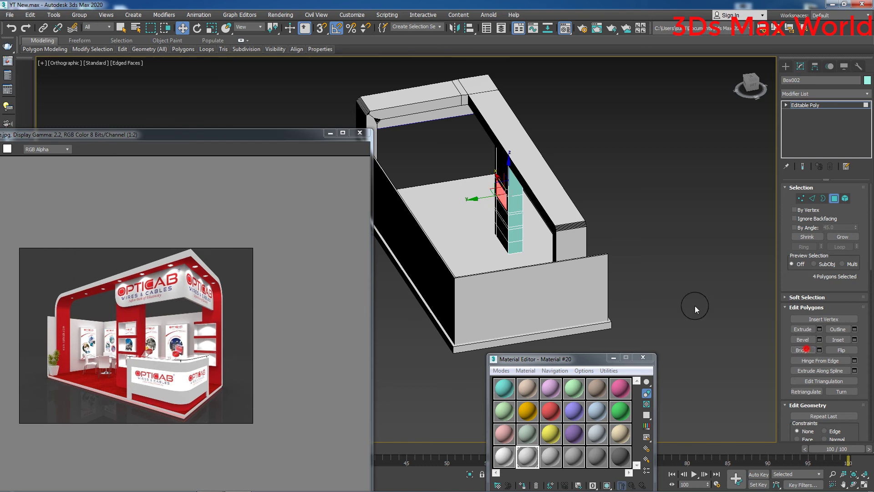
# Bridge a second pair of opposite faces and select the next pair near the base
pyautogui.click(503, 214)
pyautogui.keyDown('alt'); pyautogui.moveTo(642, 258); pyautogui.dragTo(556, 234, button='middle'); pyautogui.keyUp('alt')
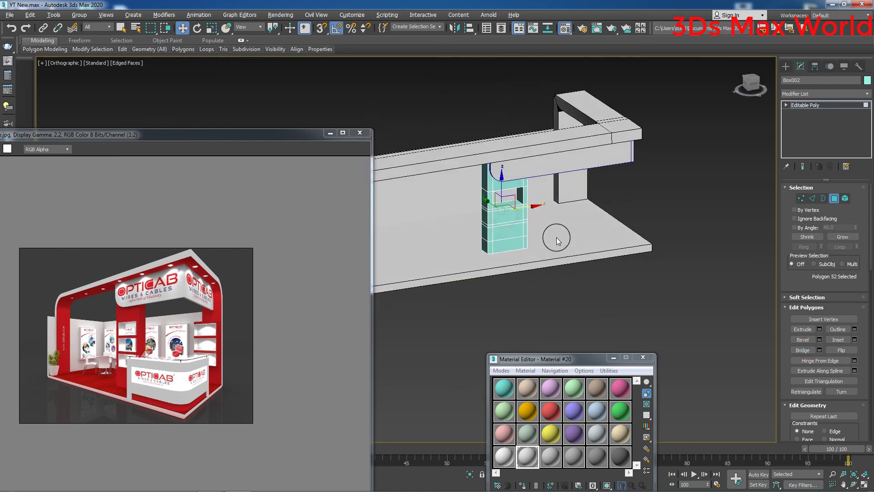
pyautogui.keyDown('ctrl'); pyautogui.click(509, 217); pyautogui.keyUp('ctrl')
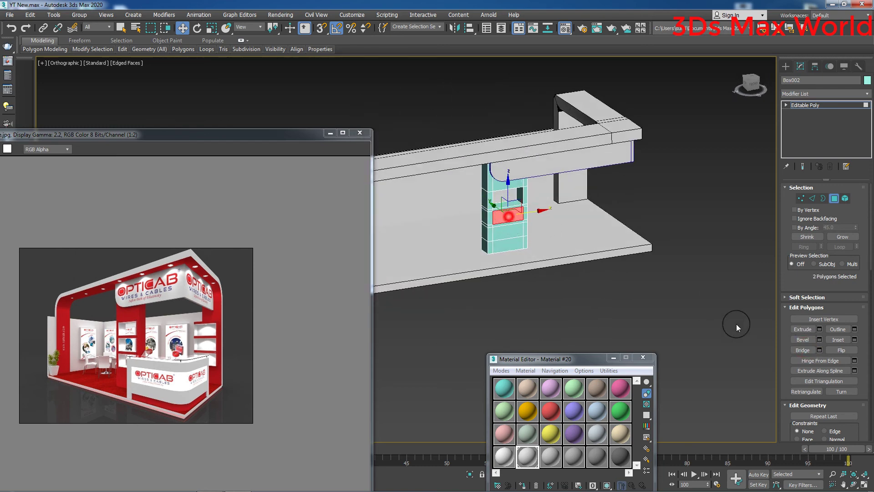
pyautogui.click(805, 350)
pyautogui.click(503, 233)
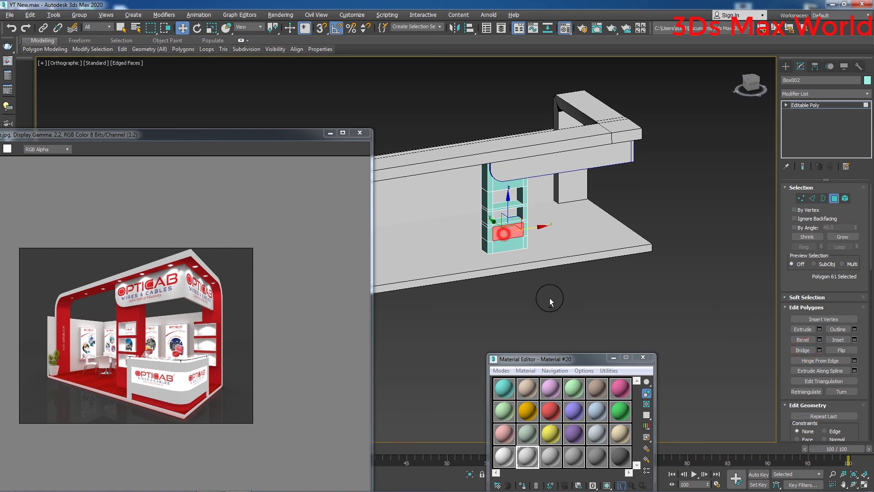
pyautogui.keyDown('alt'); pyautogui.moveTo(550, 298); pyautogui.dragTo(661, 315, button='middle'); pyautogui.keyUp('alt')
pyautogui.keyDown('ctrl'); pyautogui.click(499, 234); pyautogui.keyUp('ctrl')
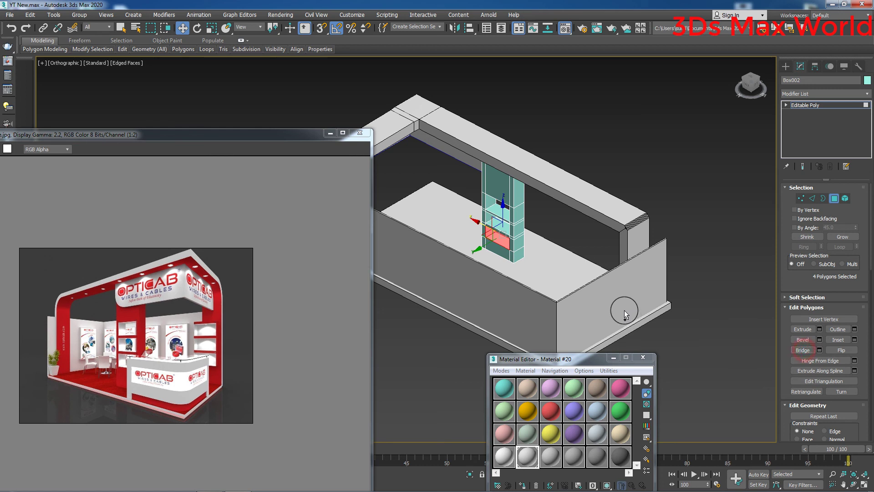
# Return to the Front view and frame the column
pyautogui.press('f')
pyautogui.press('z')
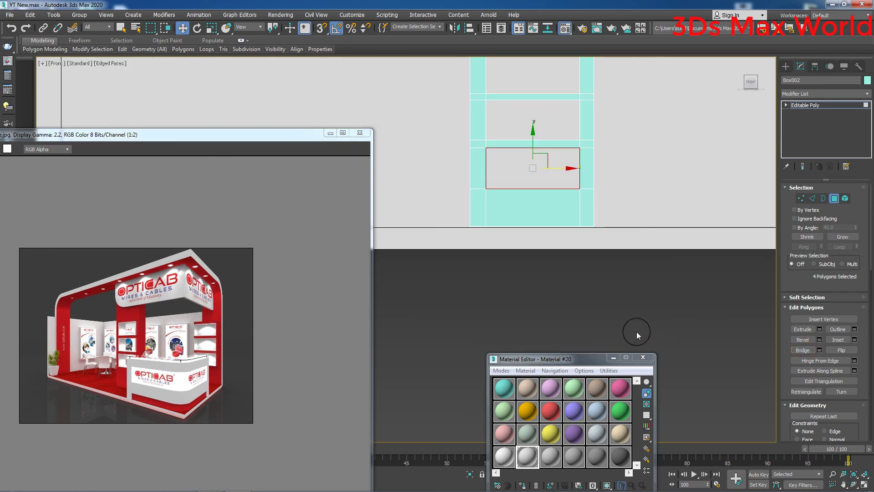
pyautogui.scroll(-3, 615, 312)
pyautogui.moveTo(611, 307); pyautogui.dragTo(492, 265, button='middle')
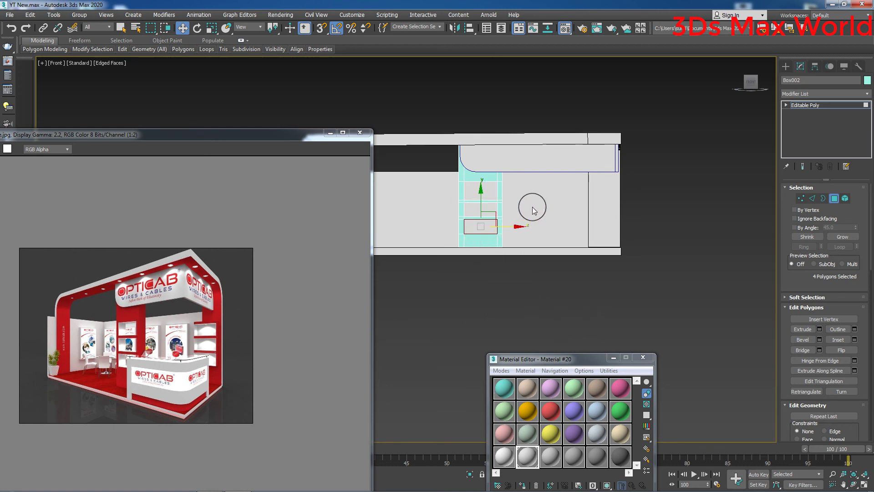
# Move the column's vertex rows to new heights, then deselect and leave Vertex mode
pyautogui.click(802, 199)
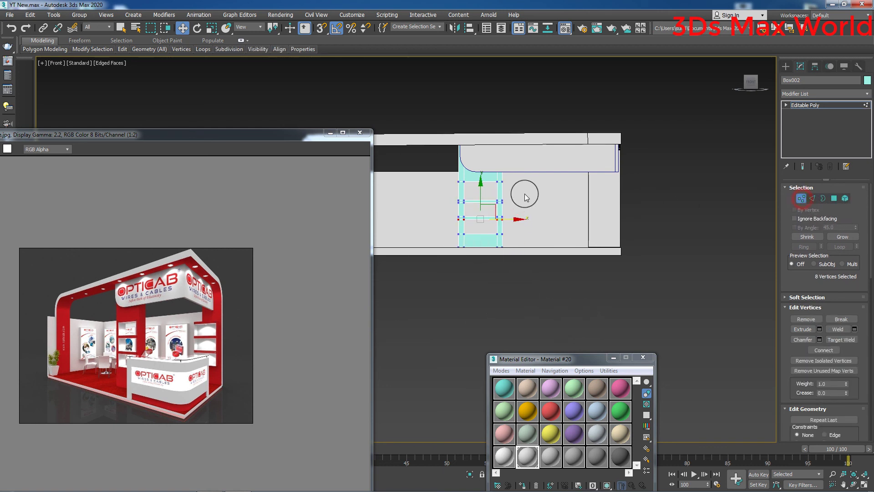
pyautogui.moveTo(524, 192); pyautogui.dragTo(455, 210)
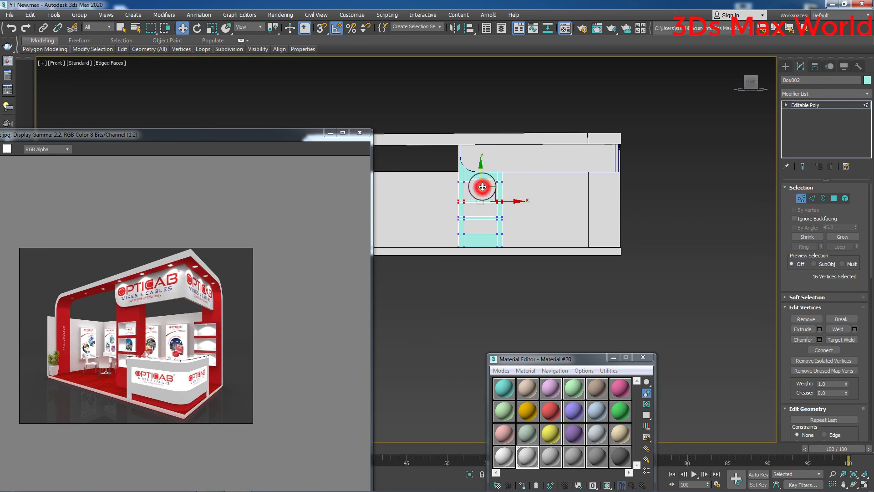
pyautogui.moveTo(513, 210); pyautogui.dragTo(441, 226)
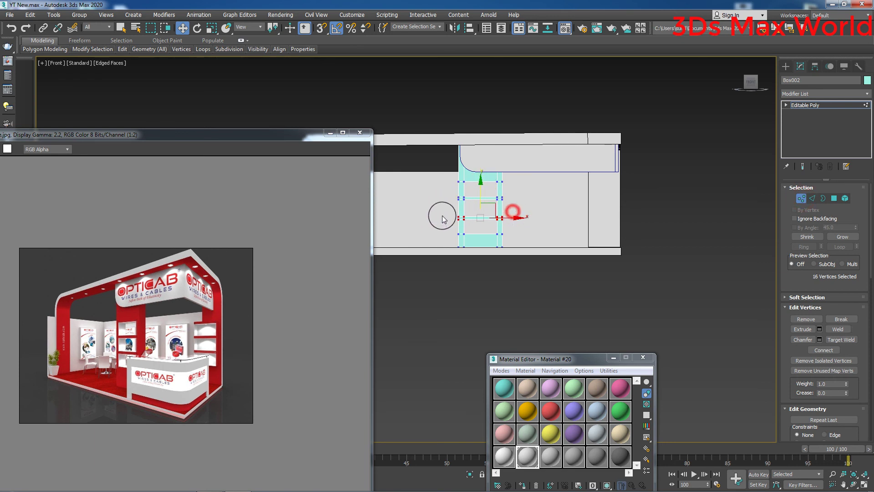
pyautogui.click(481, 197)
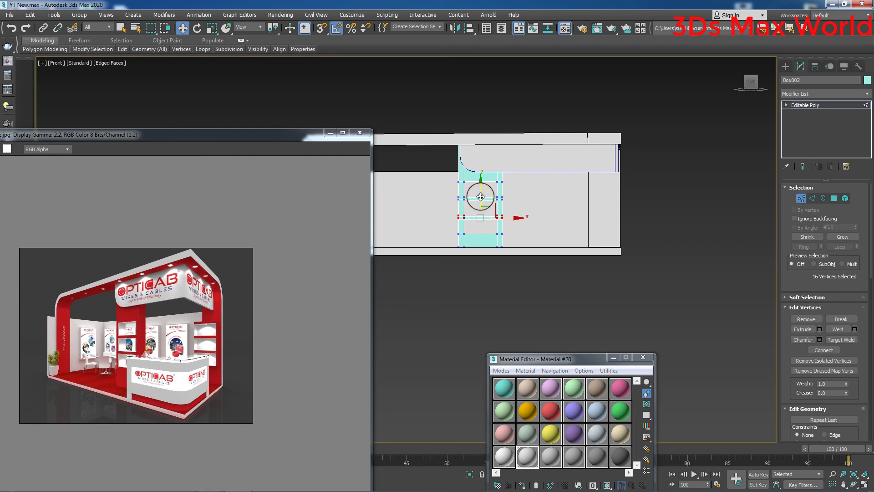
pyautogui.click(213, 335)
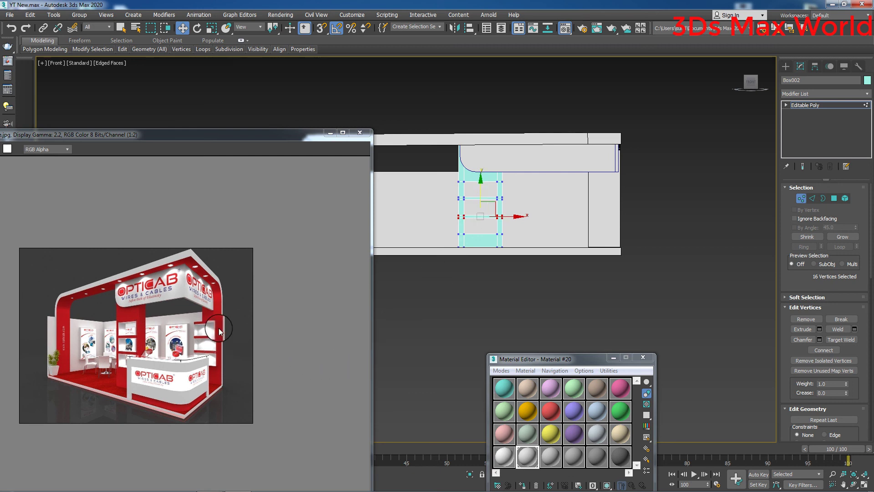
pyautogui.click(425, 332)
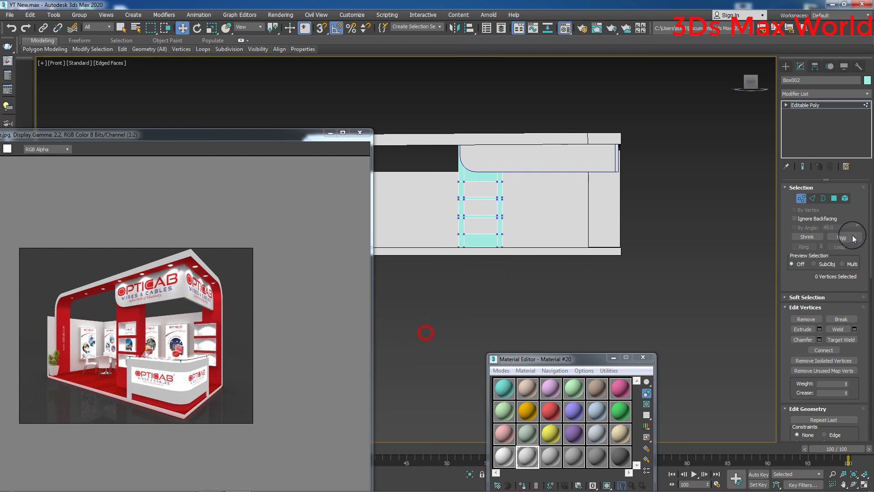
pyautogui.click(802, 202)
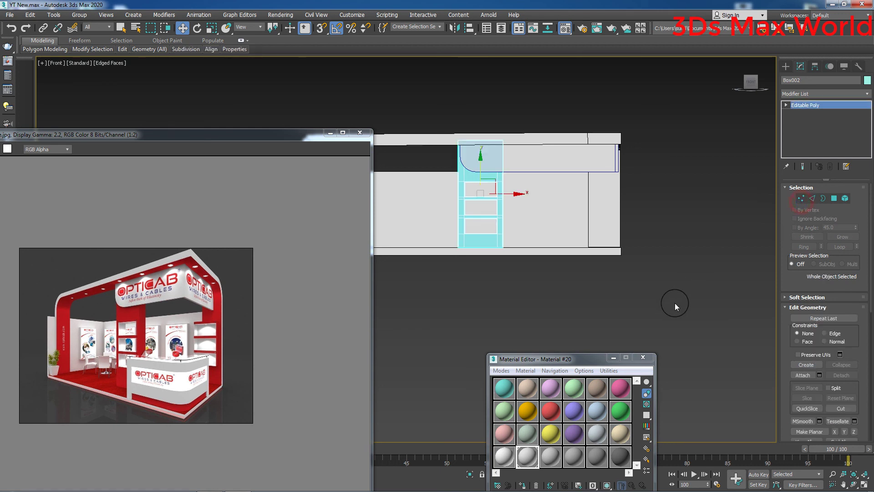